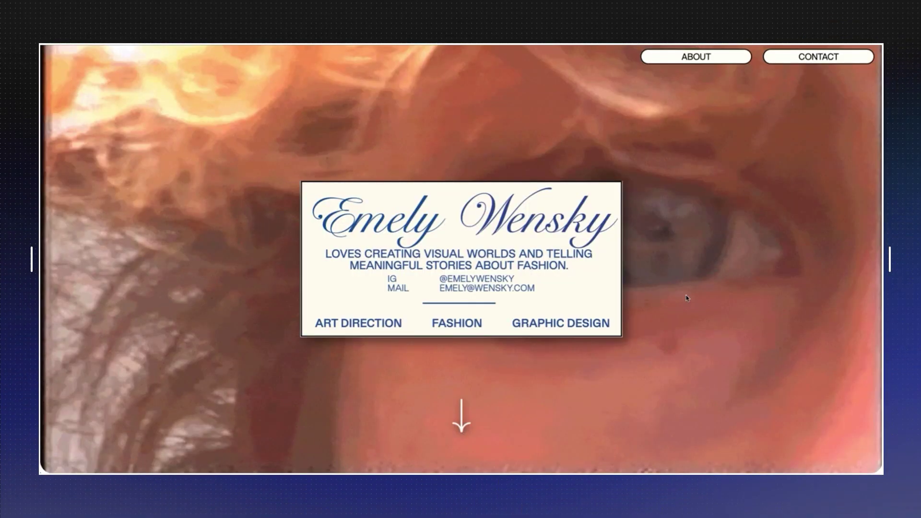
Scroll past the intro cards to the project list, then go to the GALLERY page.
scroll(687, 298, down, 5)
scroll(686, 298, down, 10)
scroll(687, 299, down, 5)
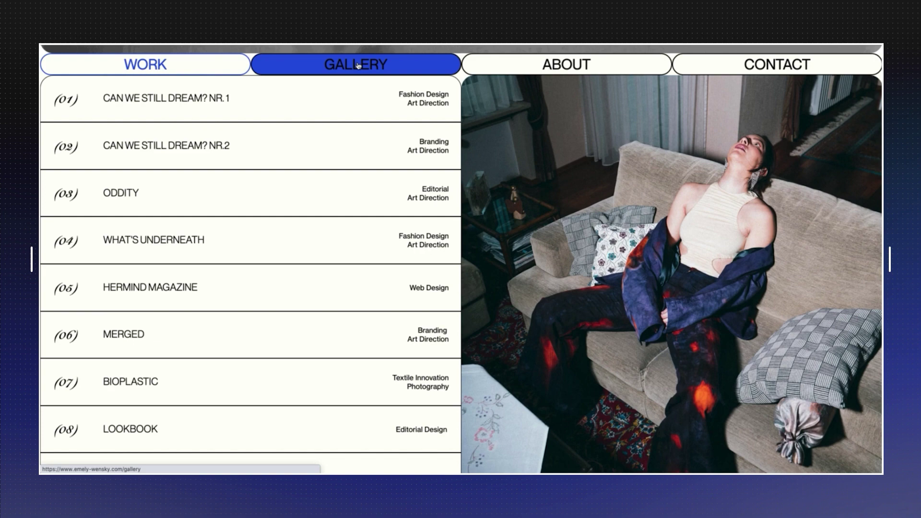
click(358, 66)
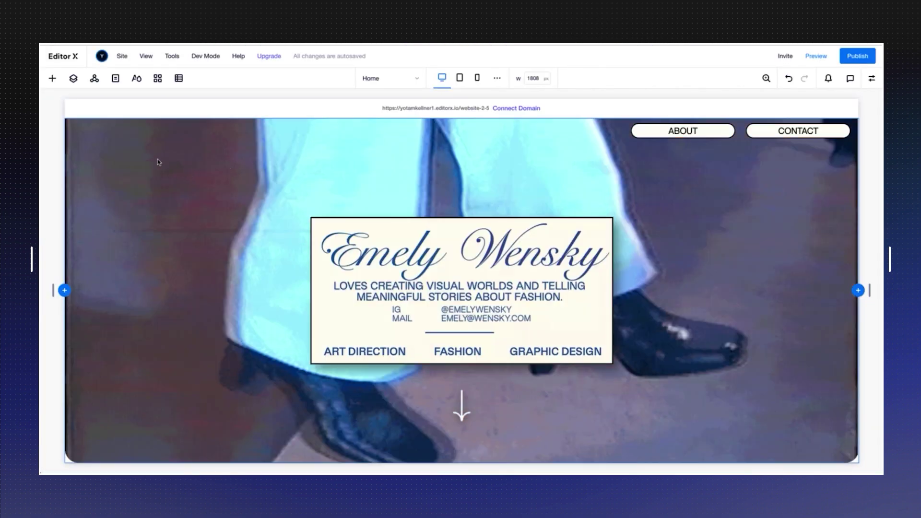
Add a blank main page named 'Menu' from the Pages panel.
click(115, 80)
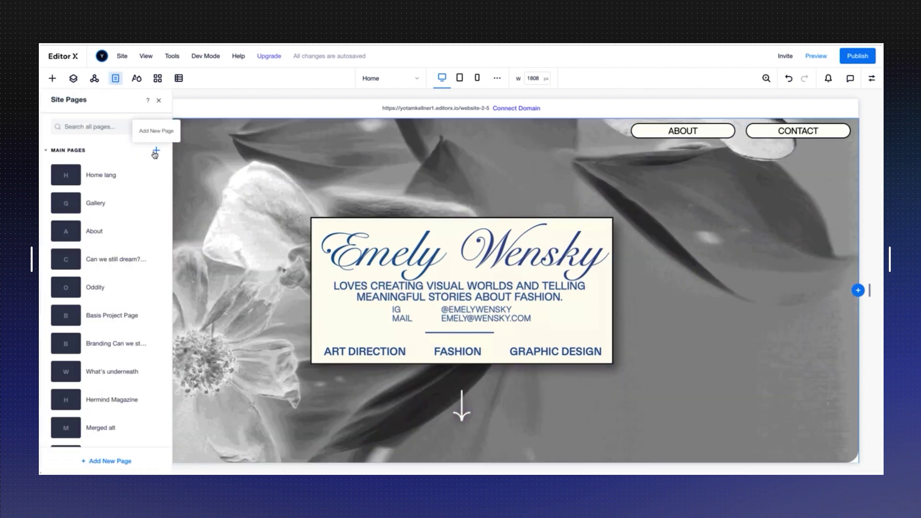
click(155, 151)
click(212, 177)
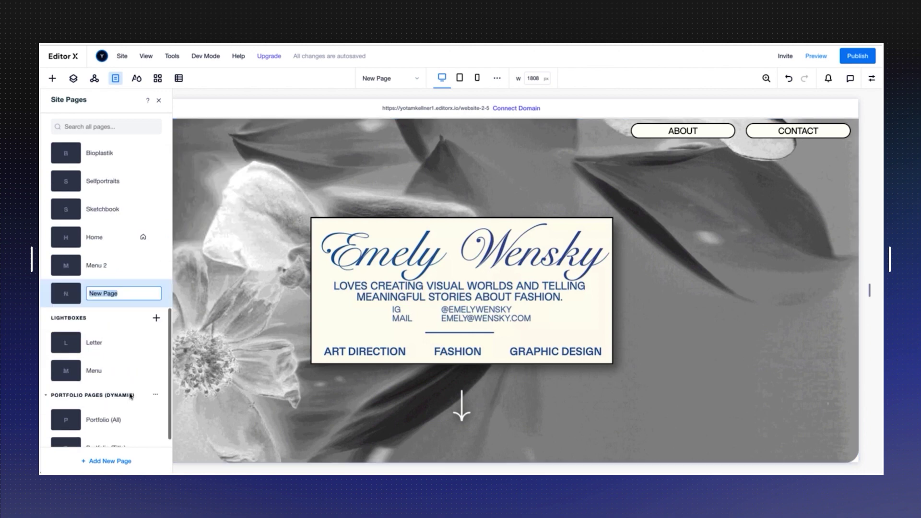
text(Menu)
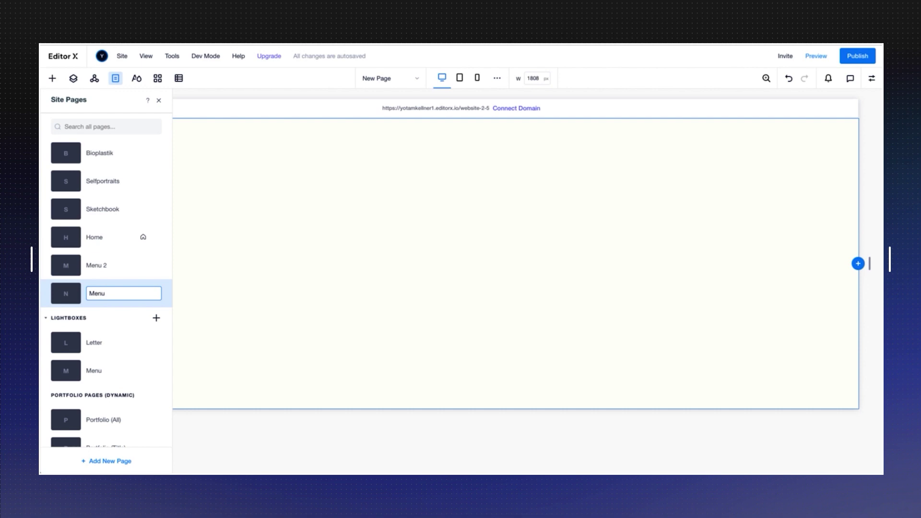
key(Return)
Delete the header and footer from the Menu page.
click(158, 102)
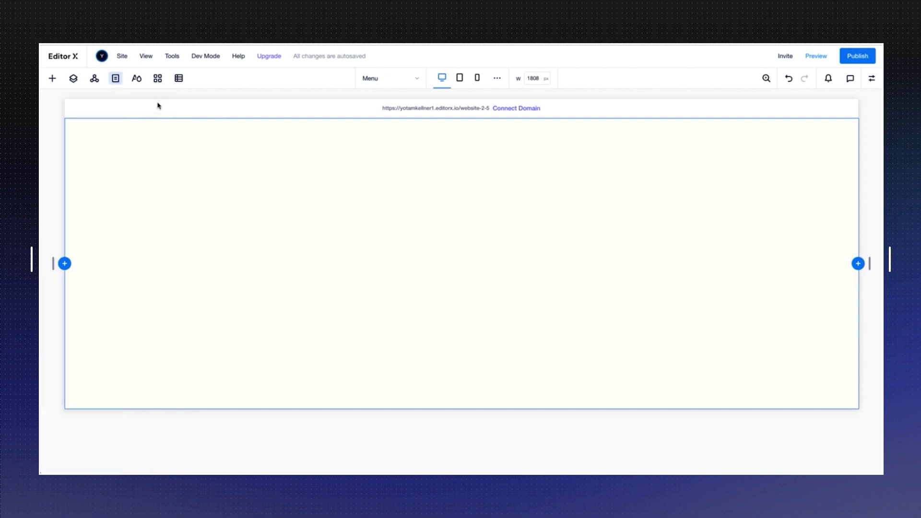
click(308, 142)
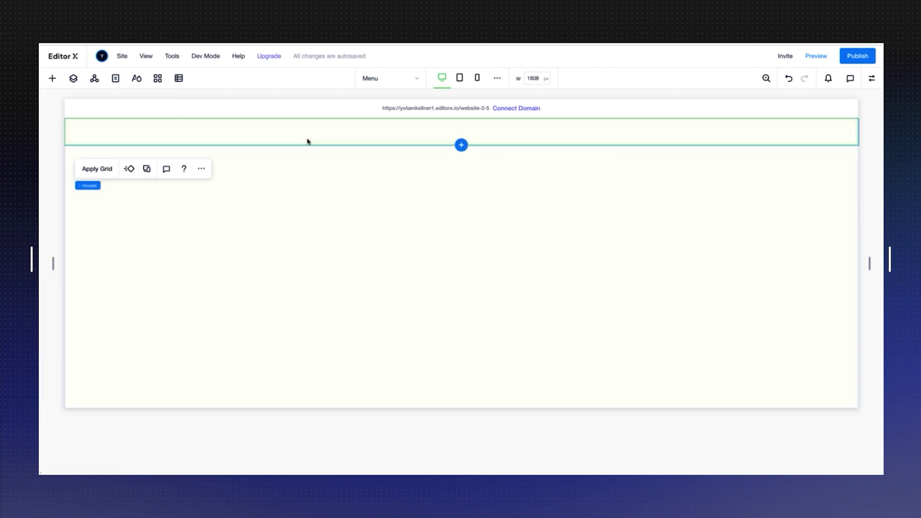
key(Delete)
click(271, 368)
key(Escape)
key(Delete)
Apply a custom 4-column, 1-row grid to the remaining blank section.
click(213, 177)
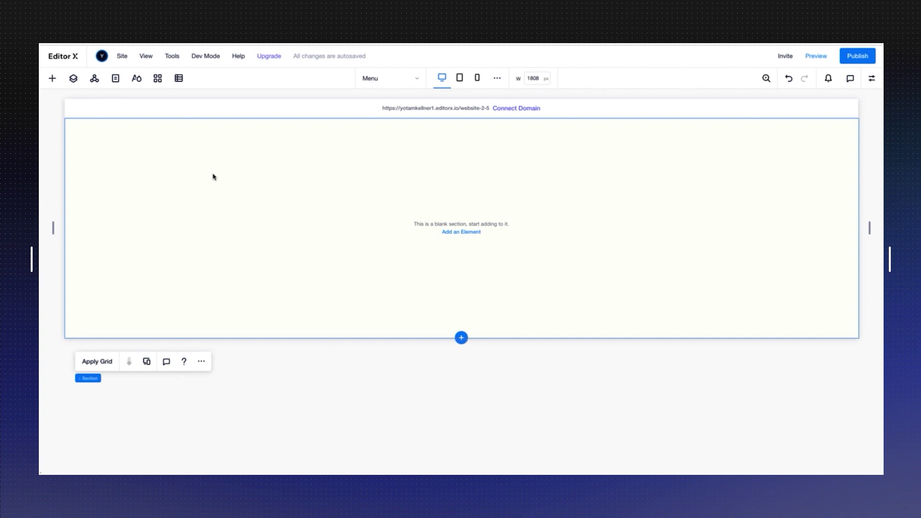
click(102, 363)
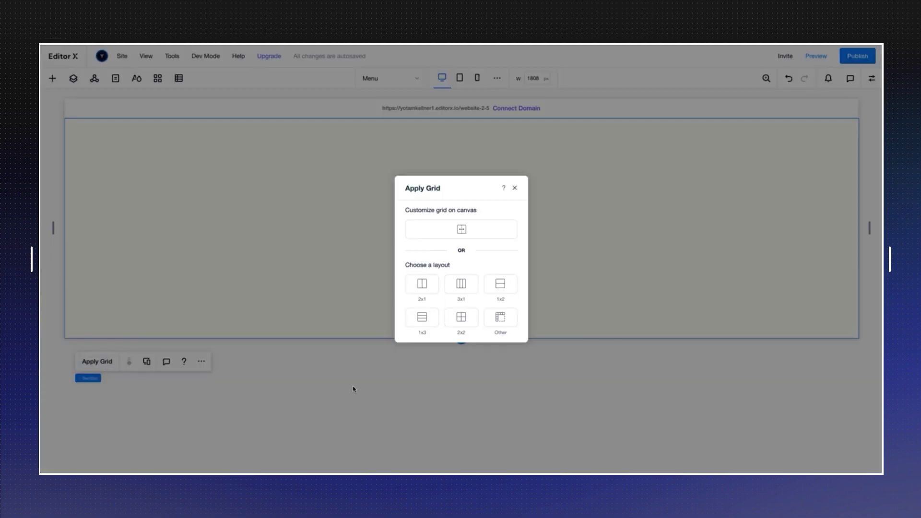
click(496, 319)
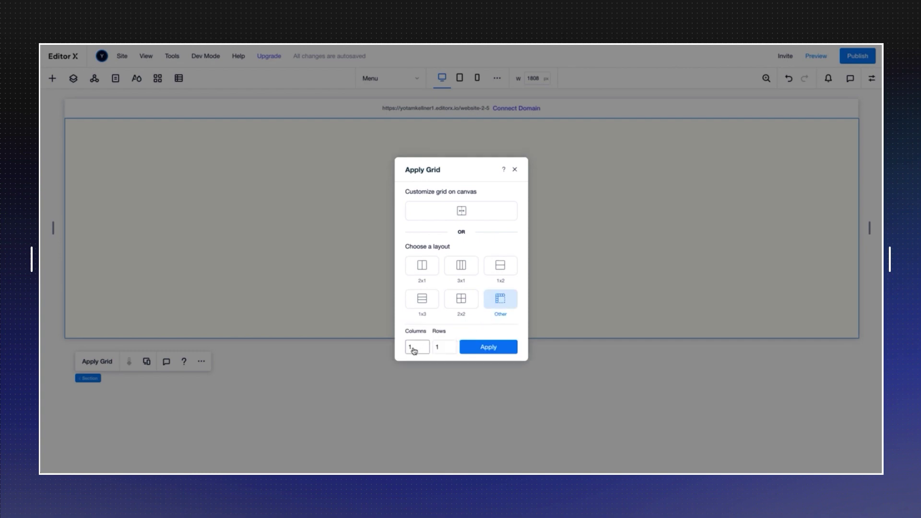
click(413, 348)
text(4)
click(496, 350)
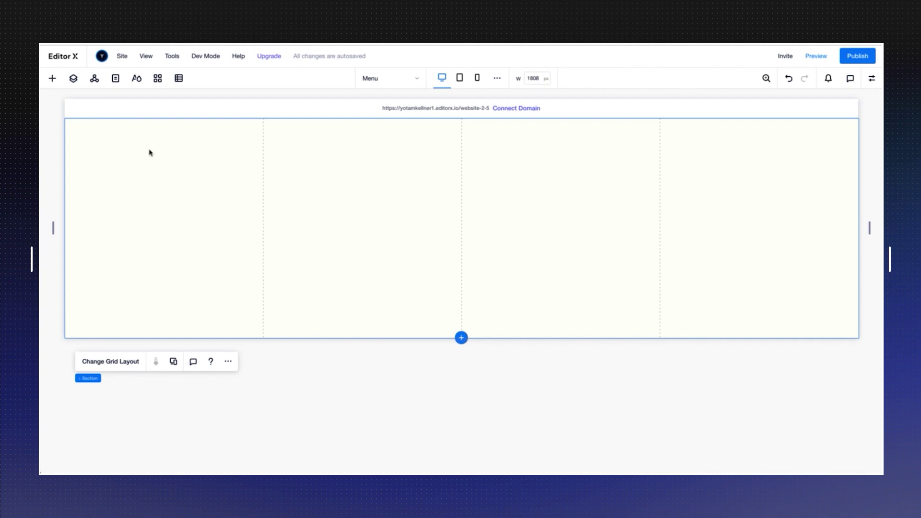
click(52, 78)
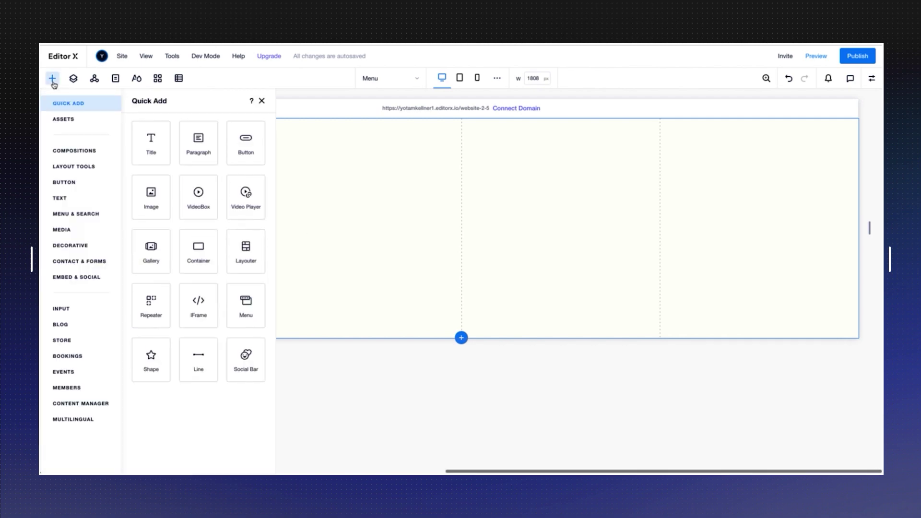
Drag the 'Say Hello' pill button into the first column and relabel it 'WORK'.
click(67, 182)
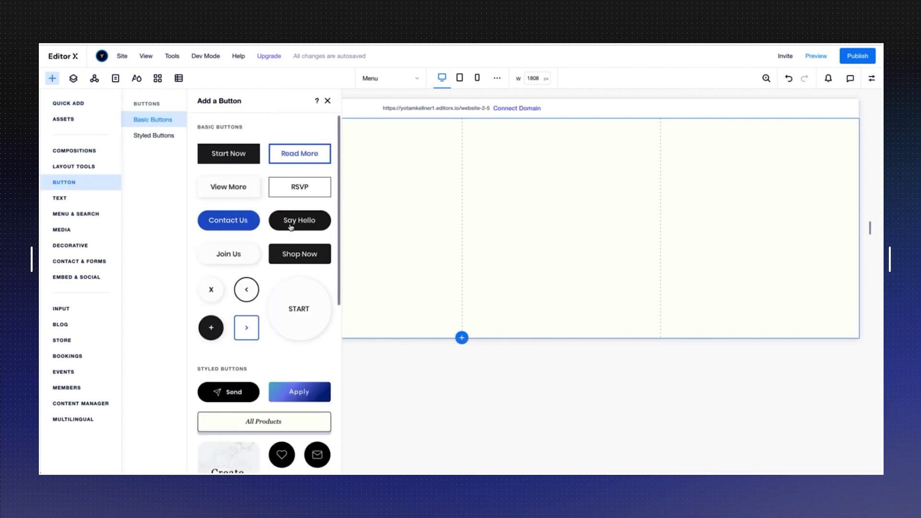
drag(291, 226, 107, 153)
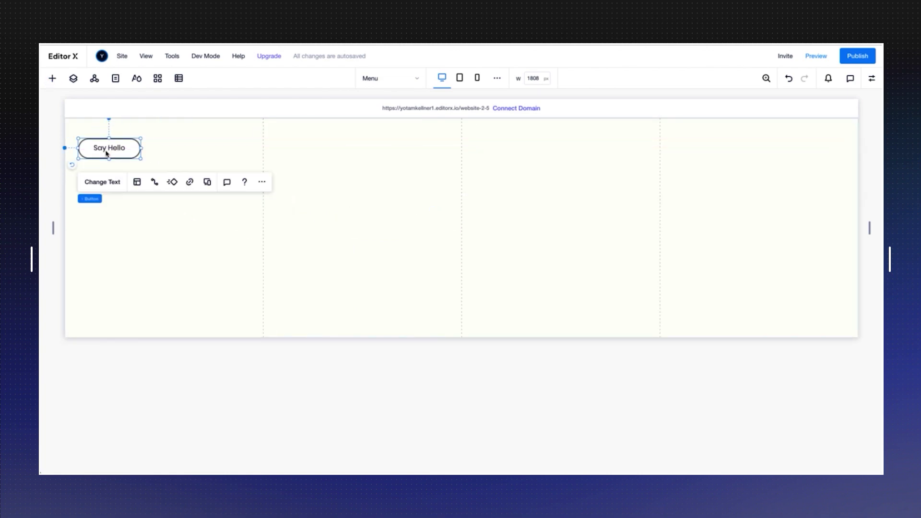
click(102, 182)
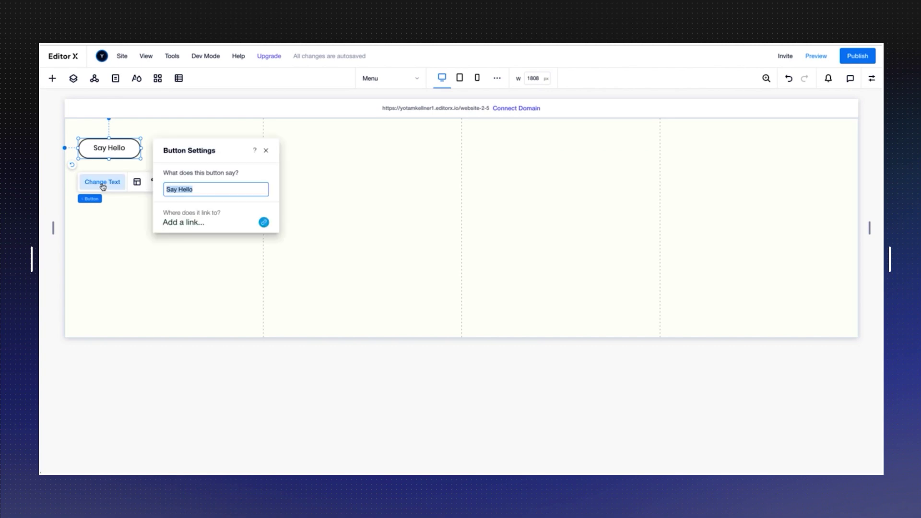
text(WORK)
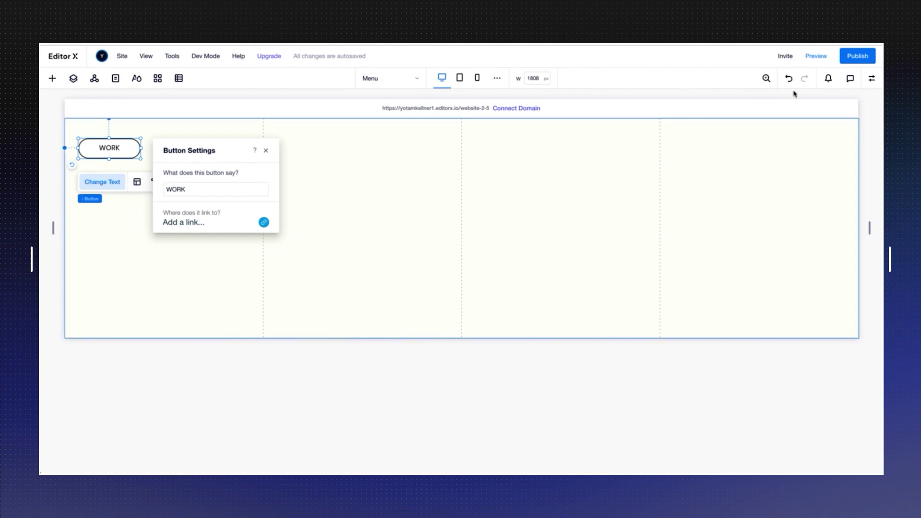
Style the WORK button with Helvetica 33 px text and 999 px rounded corners.
click(867, 80)
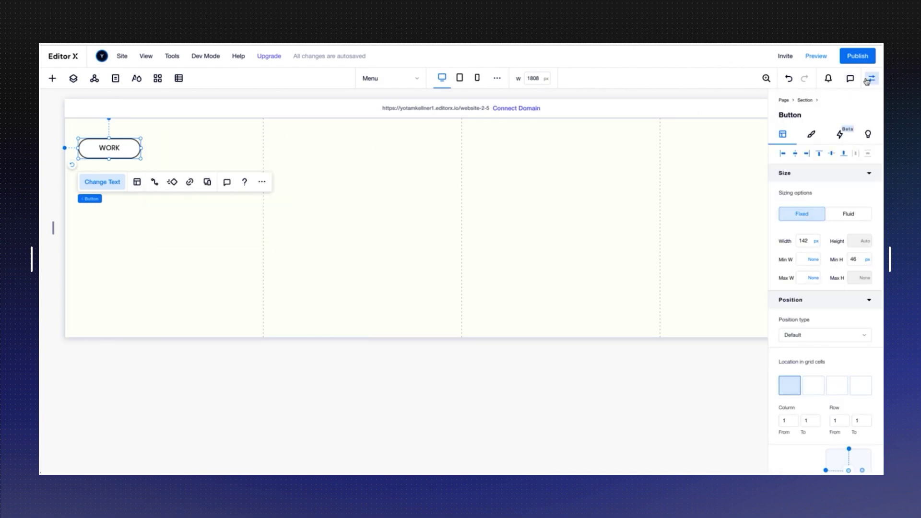
click(810, 137)
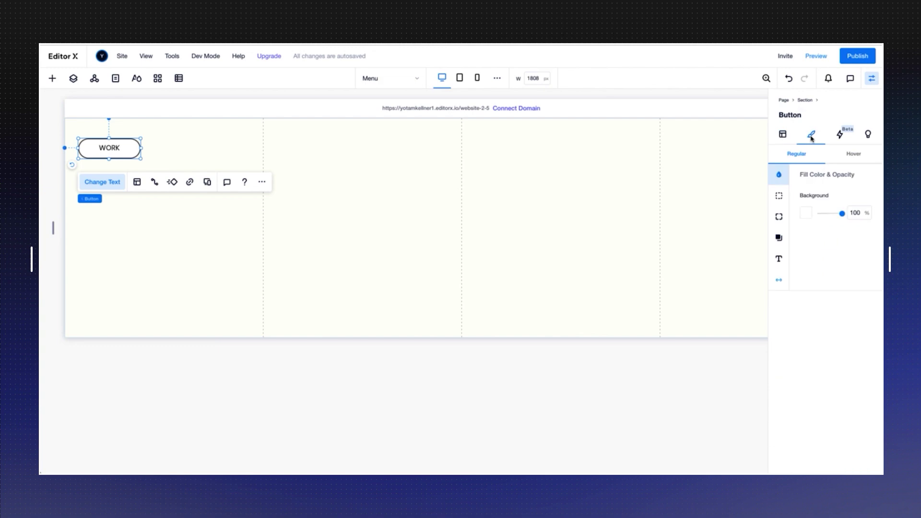
click(780, 258)
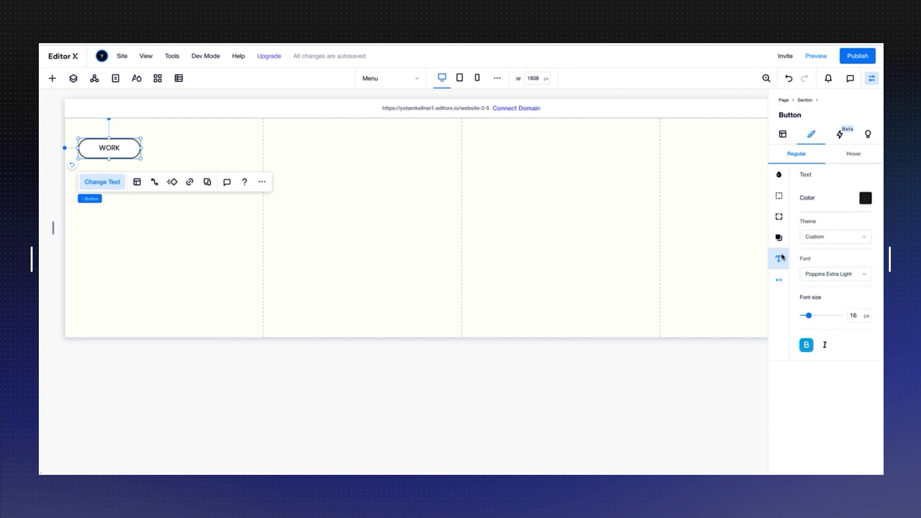
click(811, 274)
scroll(799, 346, down, 1)
key(Escape)
click(850, 312)
text(33)
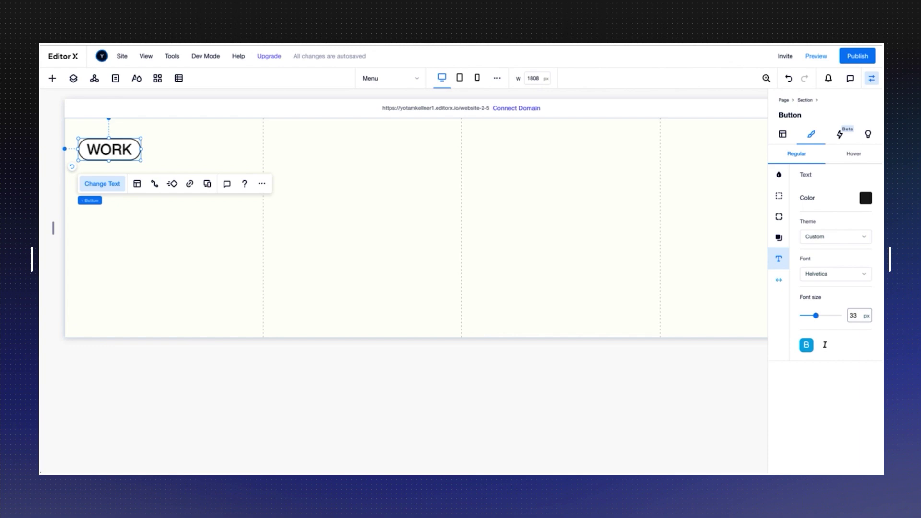
click(779, 217)
click(805, 209)
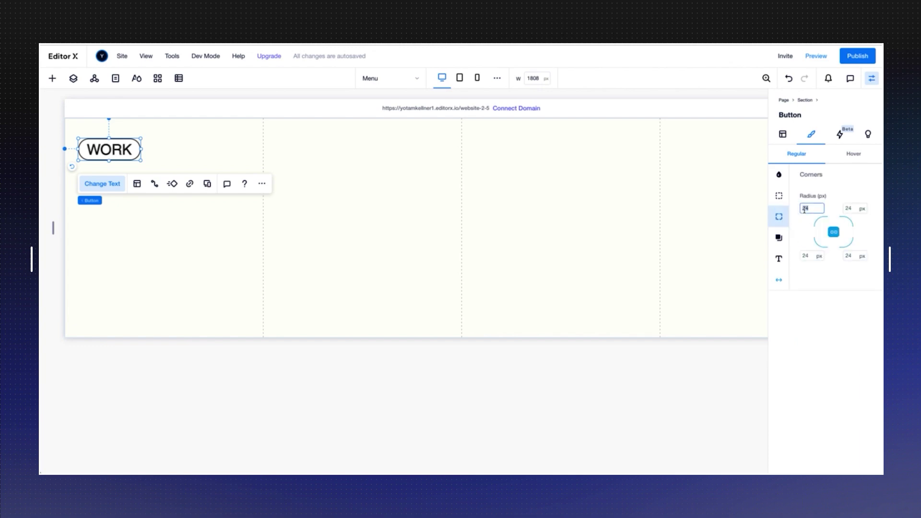
key(Return)
Make the button's hover background and border blue, then preview the Menu page.
click(852, 158)
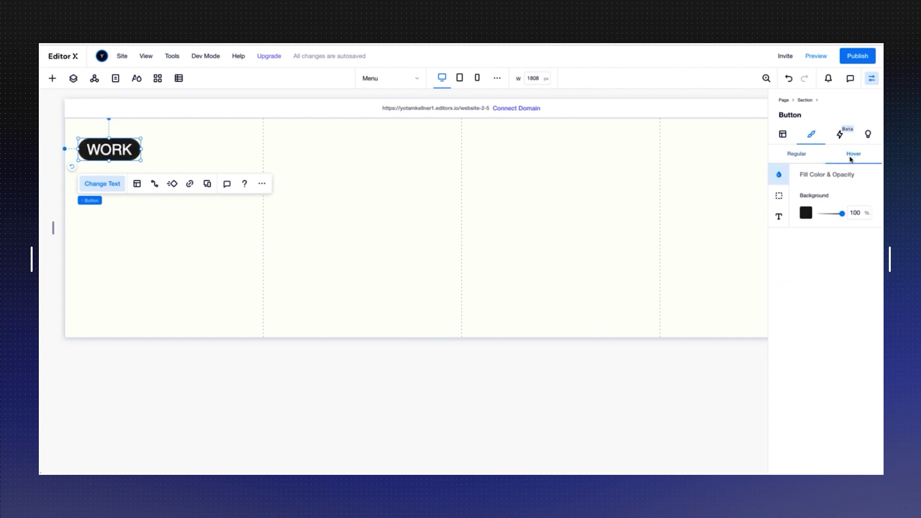
click(808, 215)
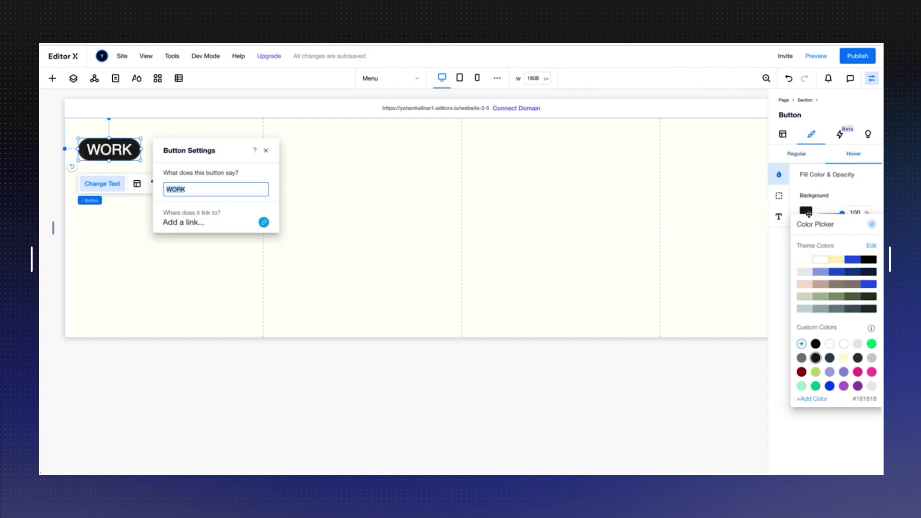
click(849, 259)
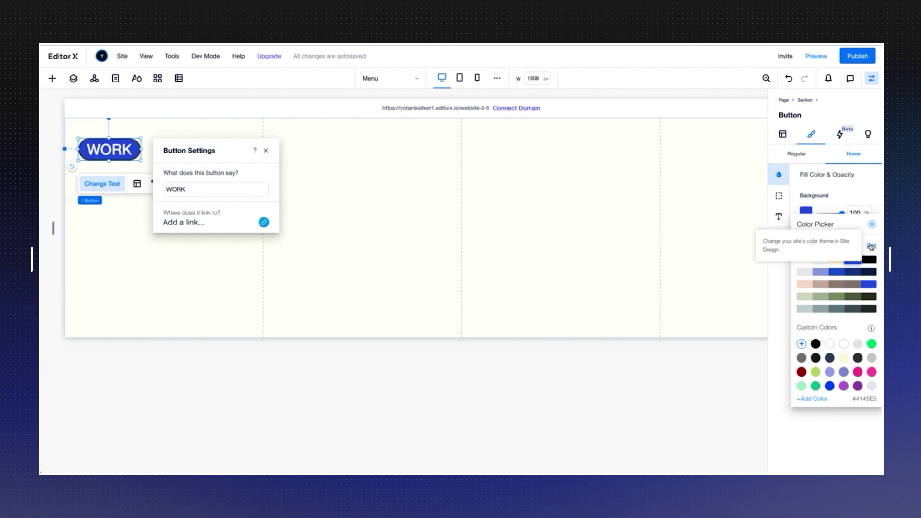
click(778, 211)
click(778, 196)
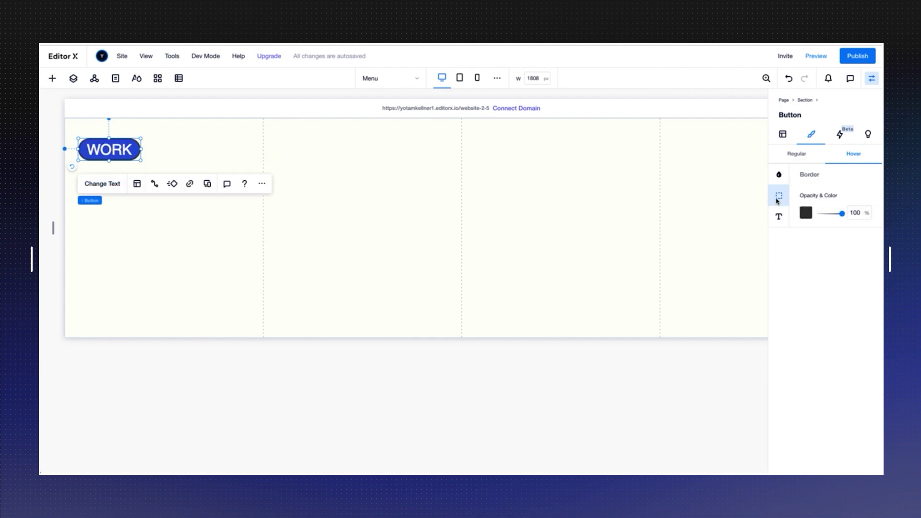
click(806, 212)
click(855, 256)
click(872, 219)
click(872, 78)
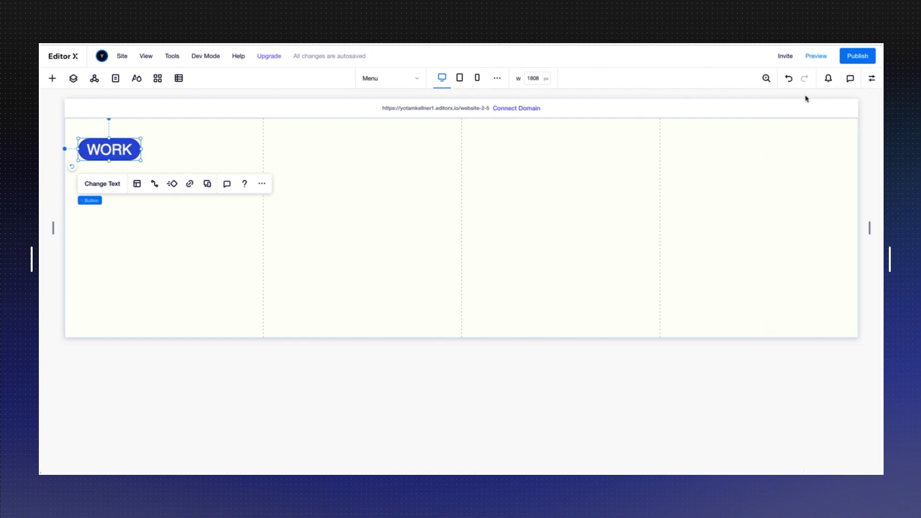
click(815, 56)
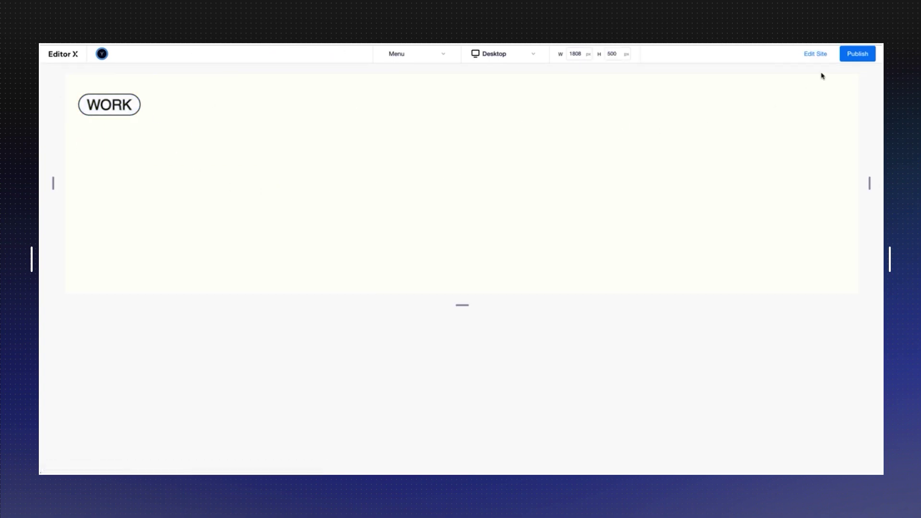
Back in the editor, move WORK to its cell's top-left corner with a 0 top margin.
click(816, 54)
click(128, 153)
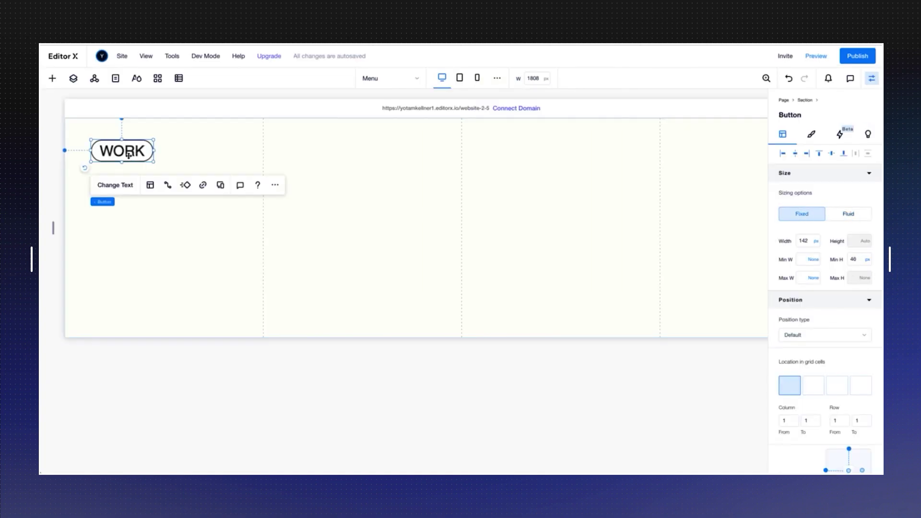
drag(129, 155, 102, 136)
scroll(811, 359, down, 3)
scroll(815, 403, down, 1)
click(806, 412)
text(0)
key(Return)
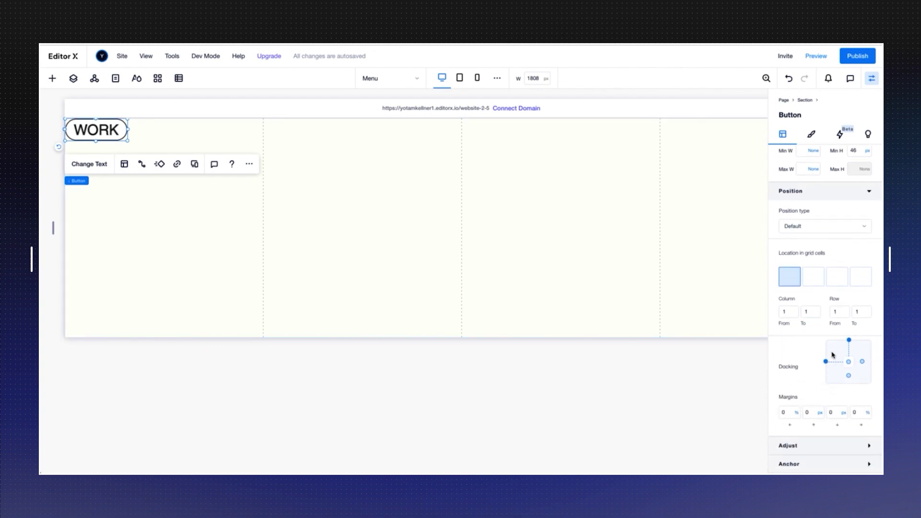
click(169, 211)
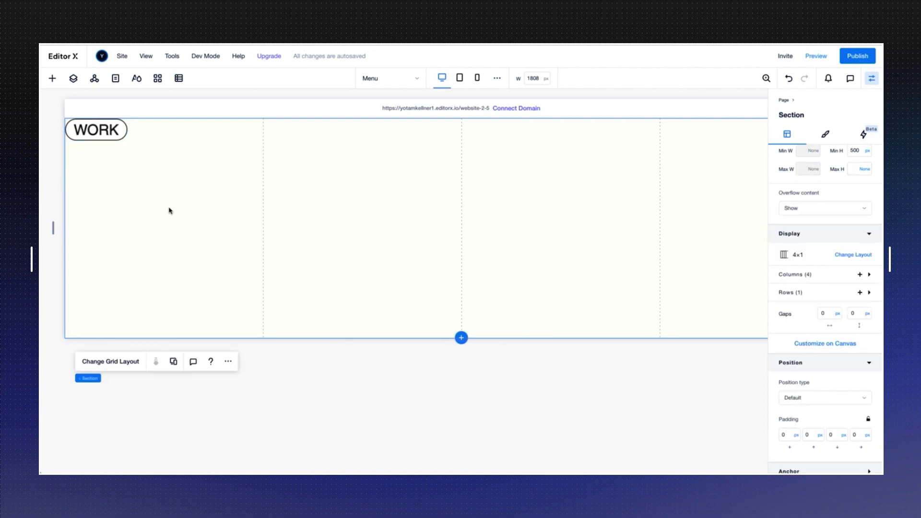
In Advanced grid mode, set the row's minimum height and row height to Auto.
click(111, 363)
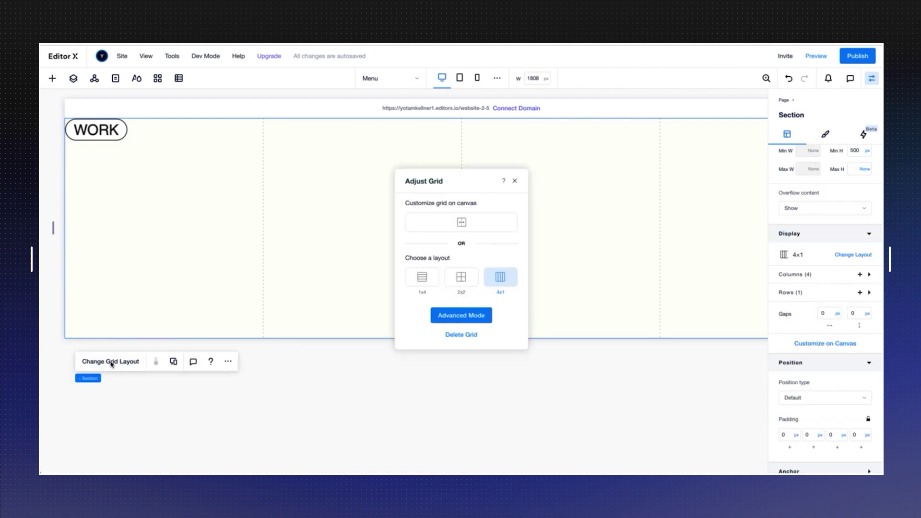
click(449, 318)
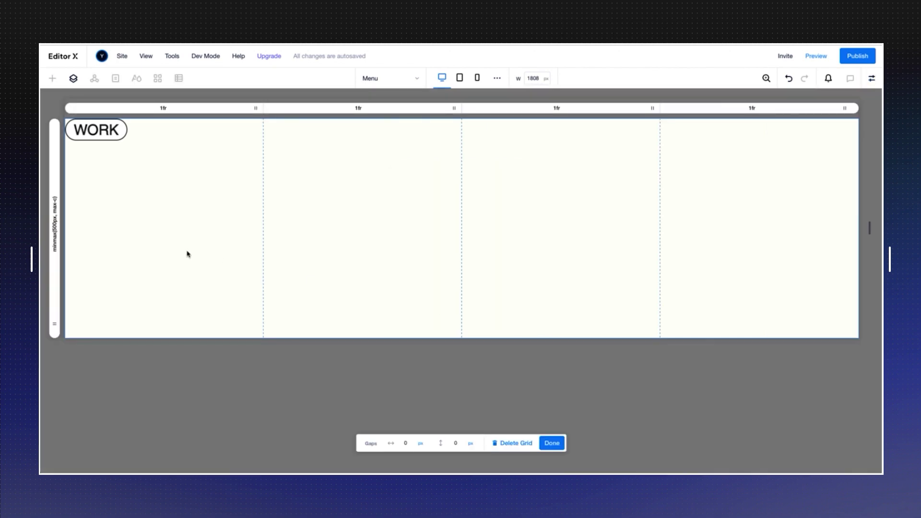
click(55, 186)
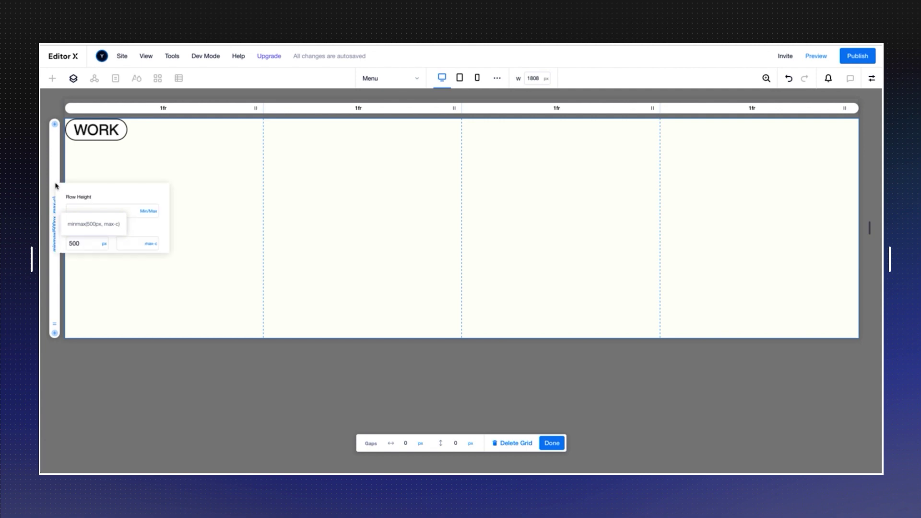
click(105, 243)
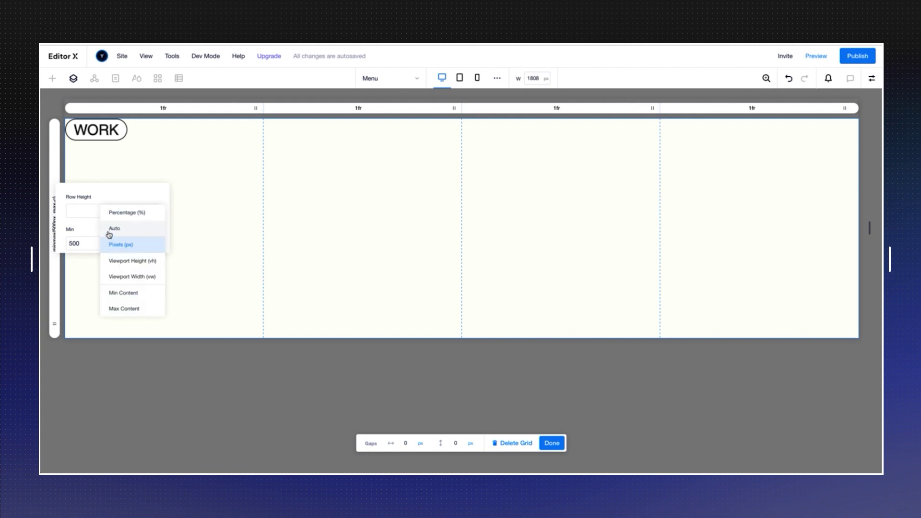
click(108, 232)
click(148, 211)
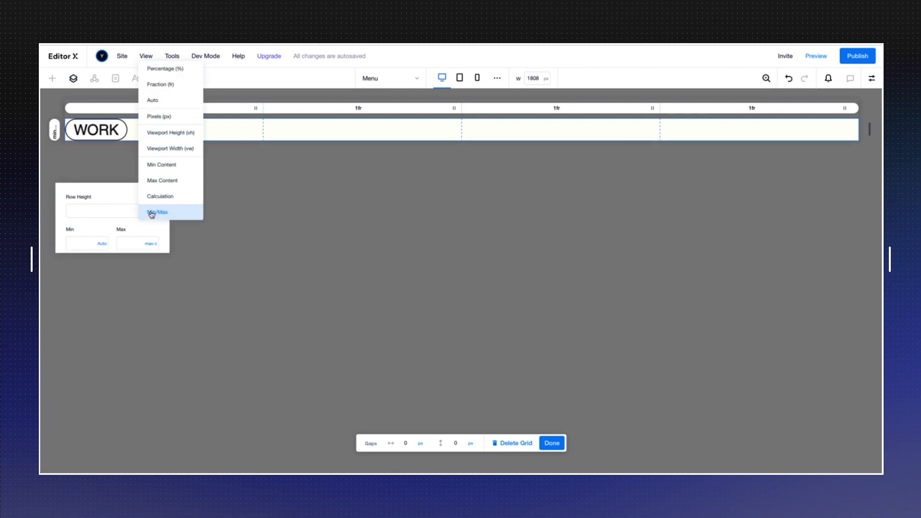
click(157, 101)
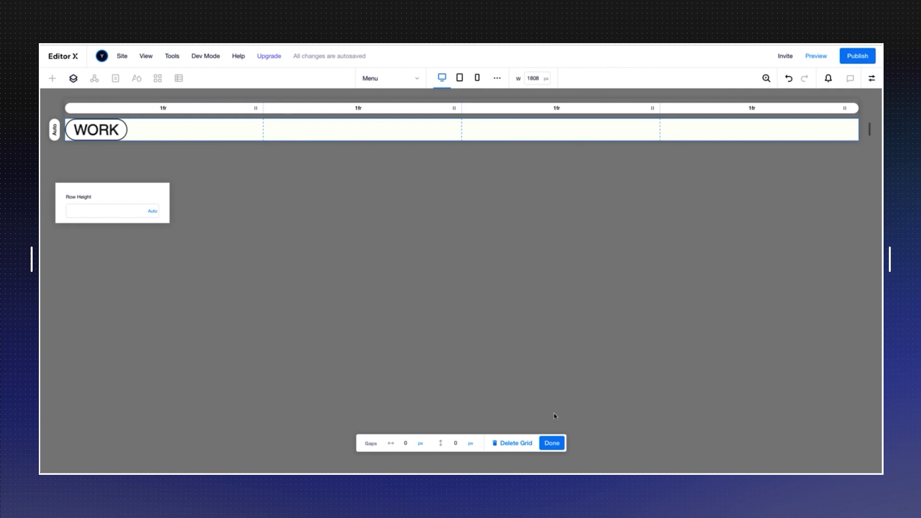
click(553, 445)
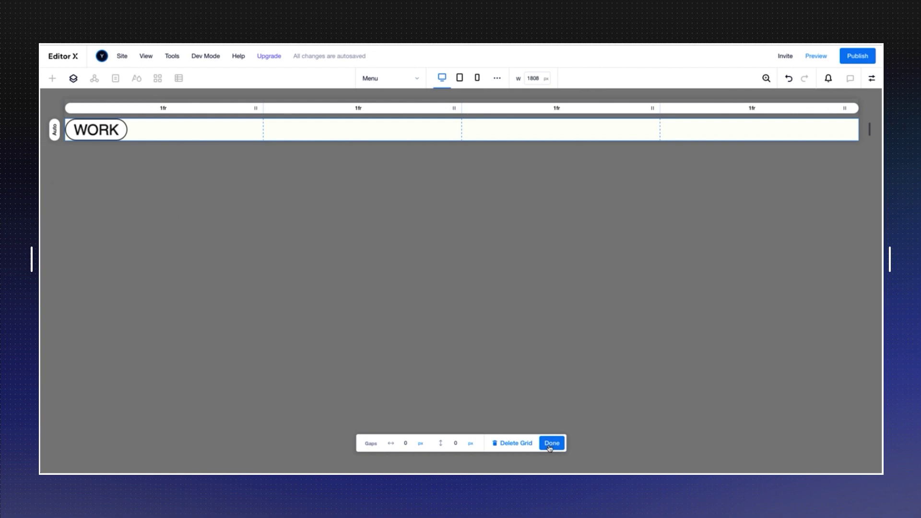
click(551, 444)
Give the WORK button a fluid 100% width and a 5 vh minimum height.
click(121, 137)
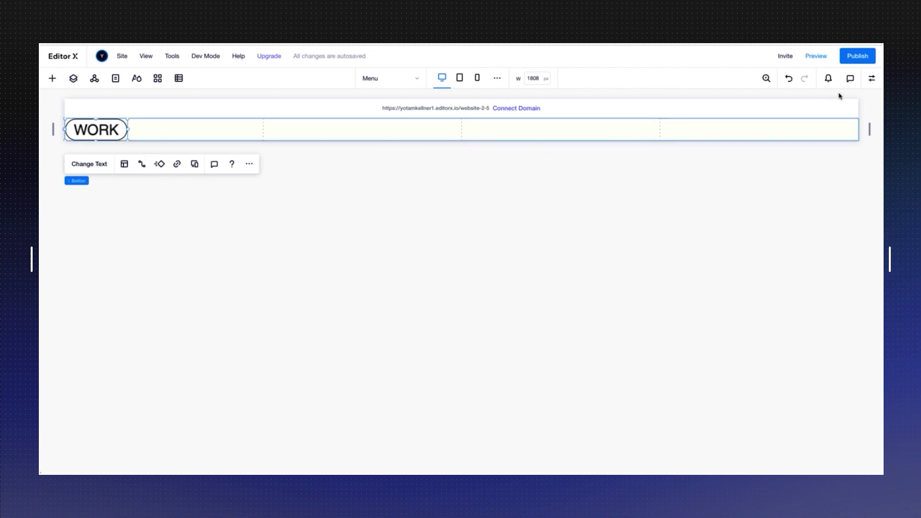
click(871, 80)
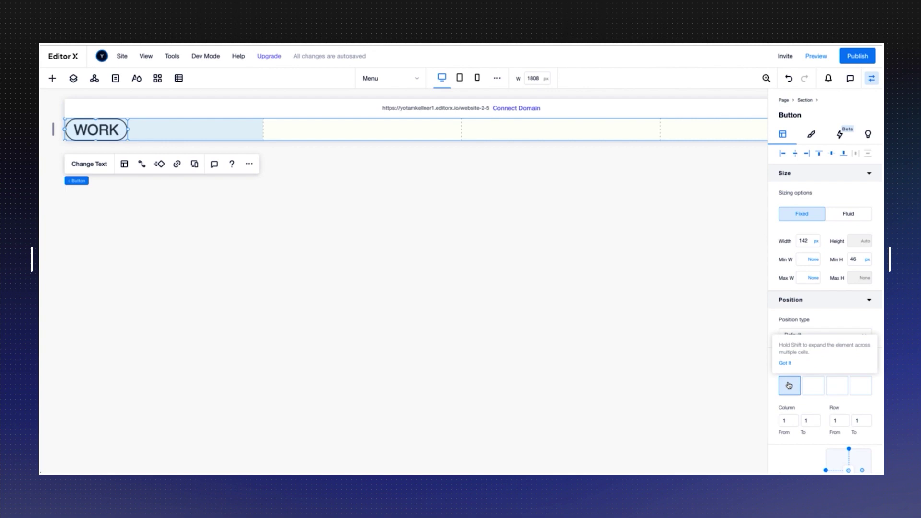
click(811, 241)
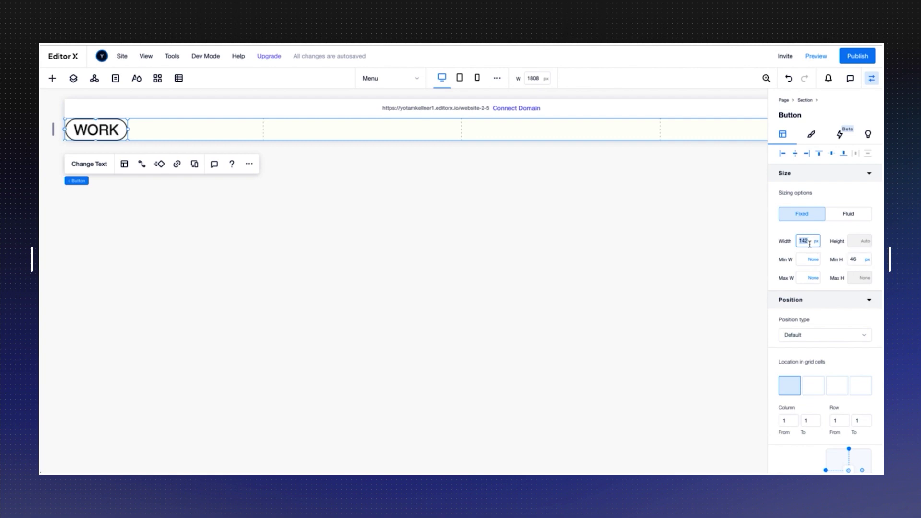
click(849, 217)
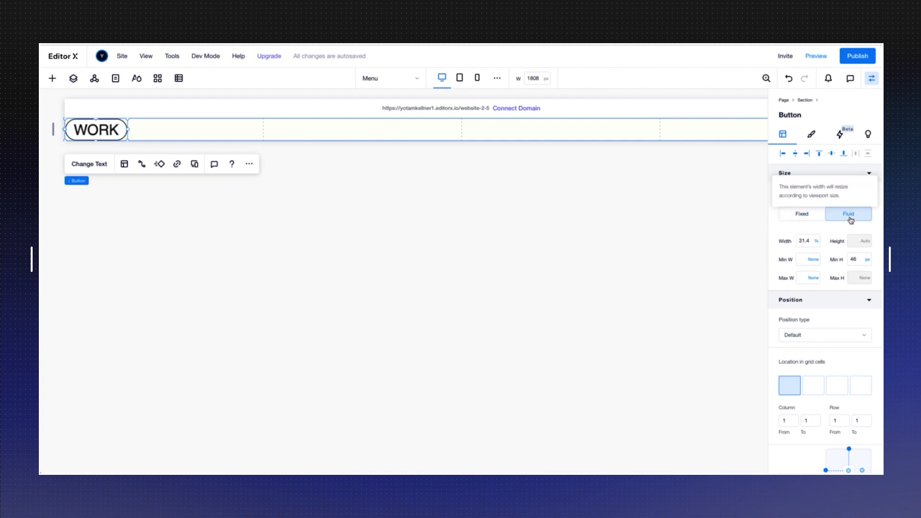
click(806, 241)
text(1)
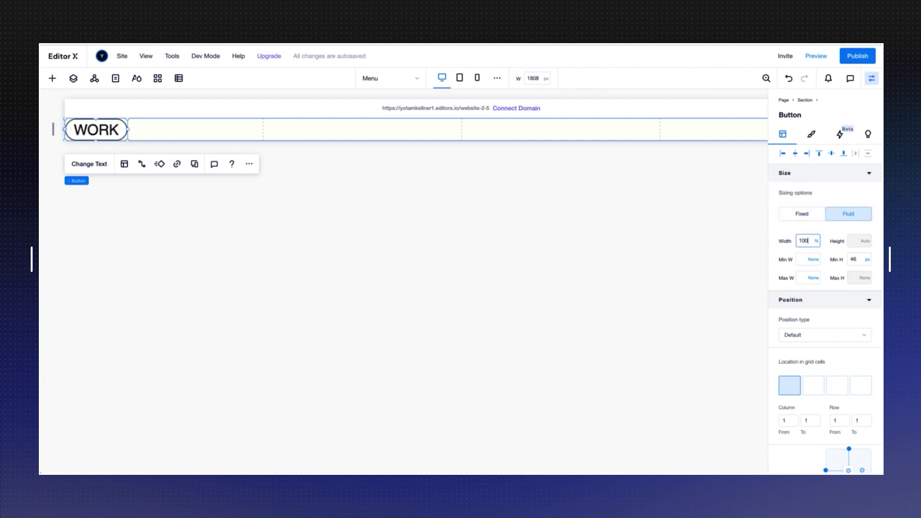
text(00)
key(Return)
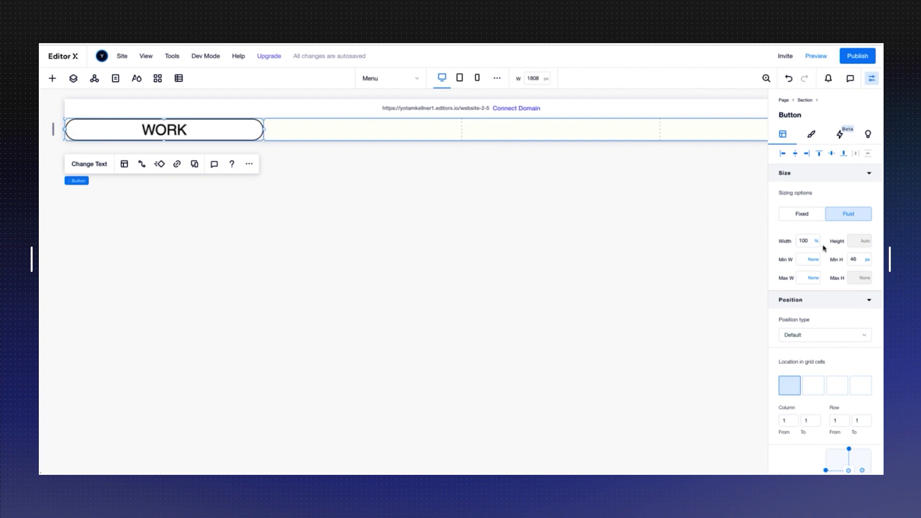
click(867, 259)
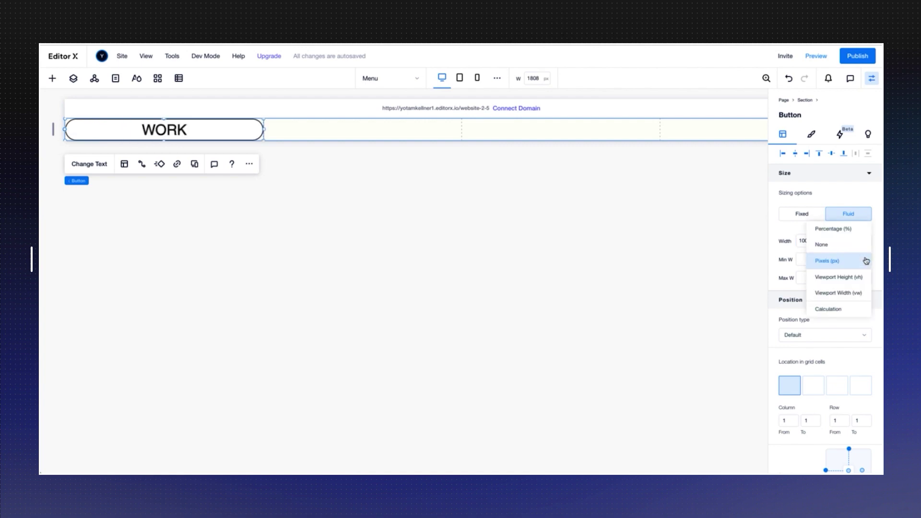
click(854, 277)
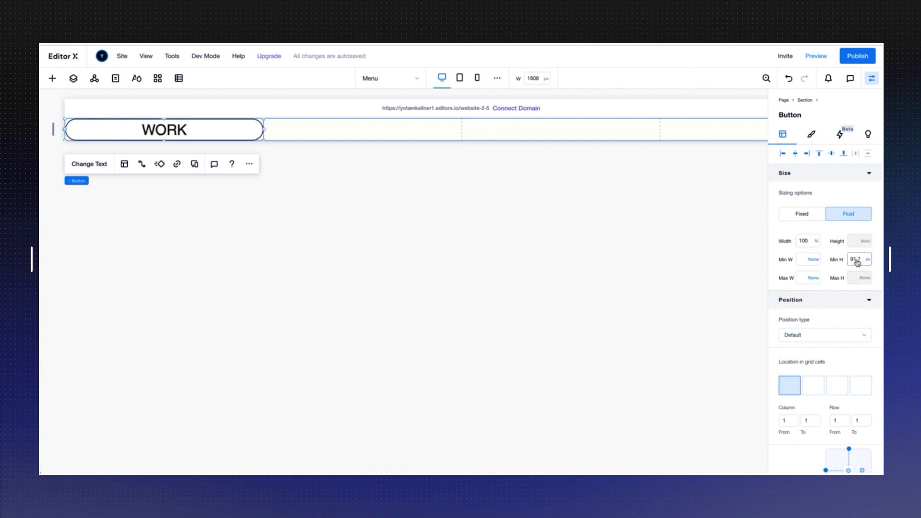
click(857, 260)
text(5)
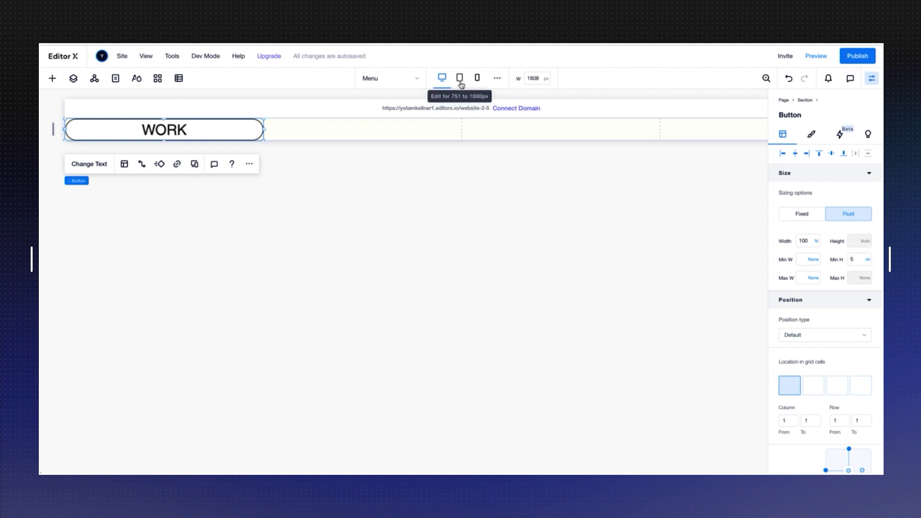
click(460, 80)
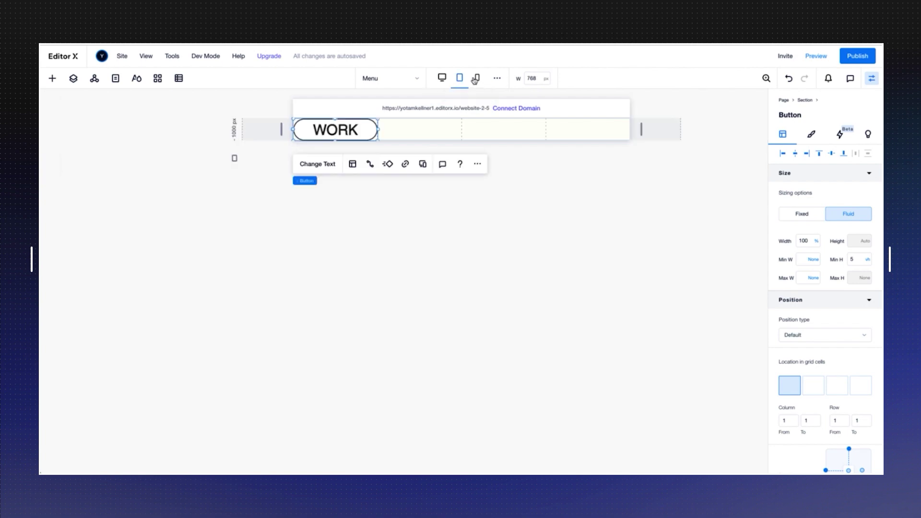
click(478, 80)
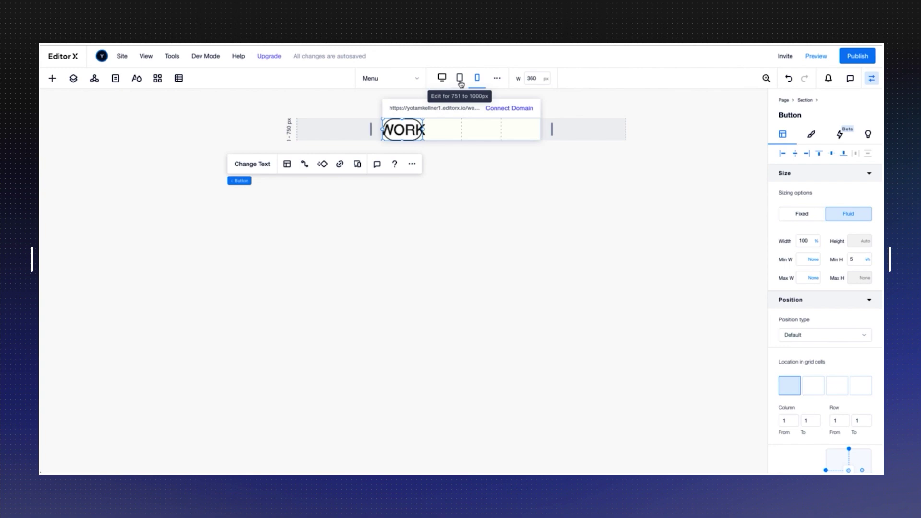
click(460, 82)
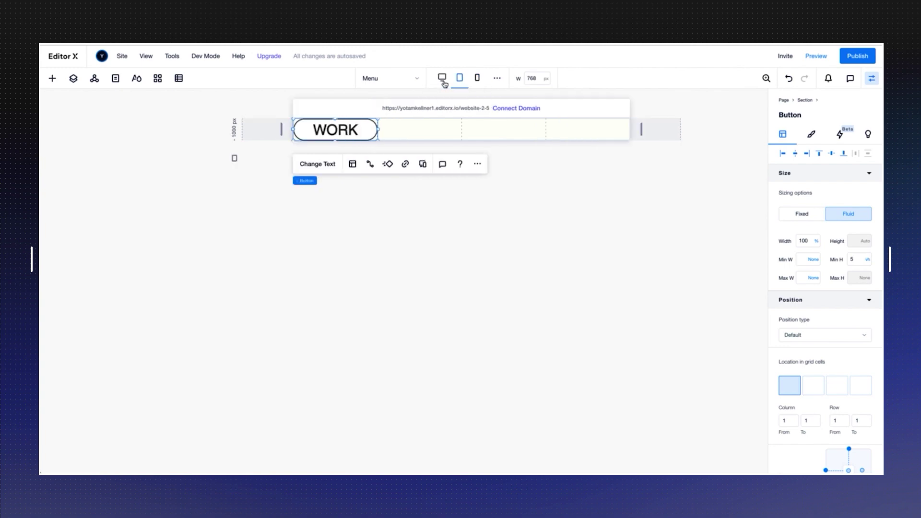
click(475, 84)
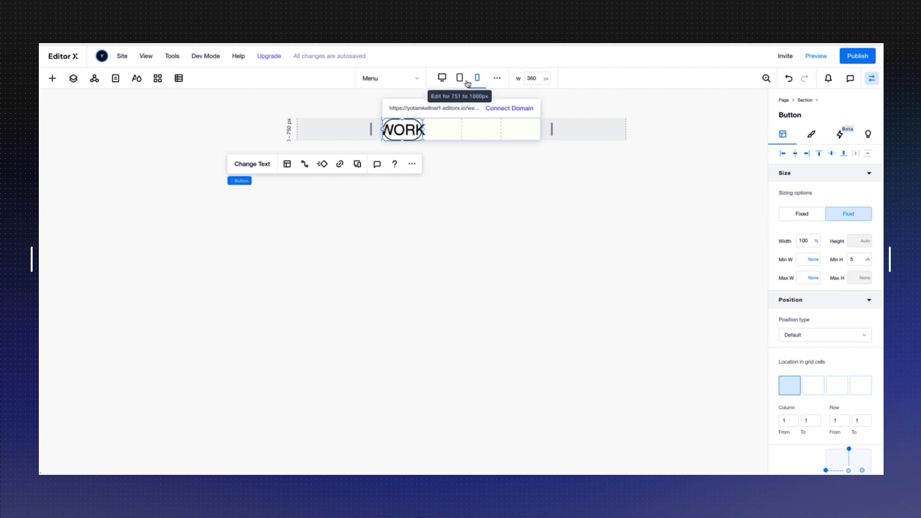
click(460, 82)
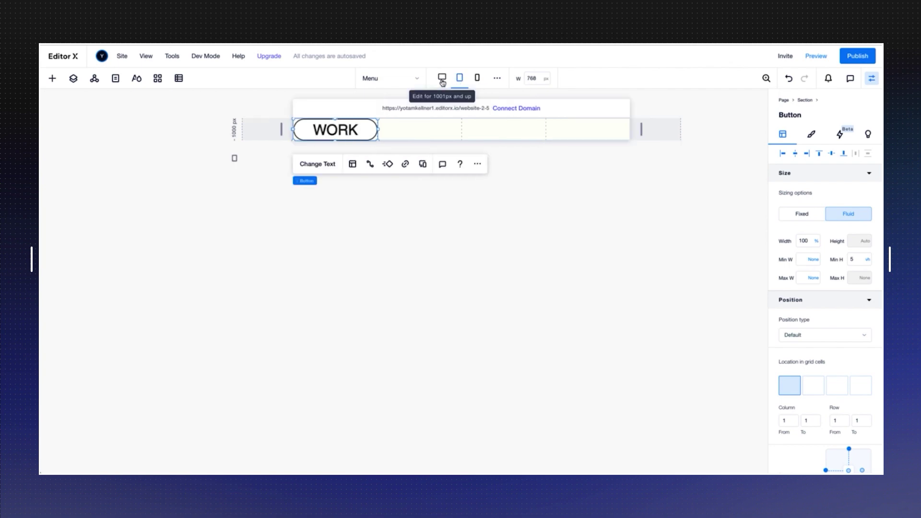
click(442, 82)
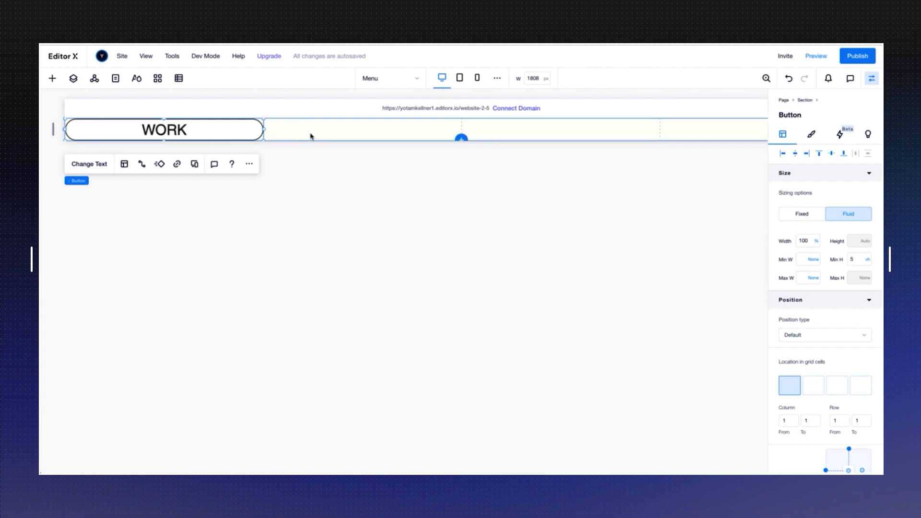
Link the WORK button to the Home page, opening in the current window.
click(178, 165)
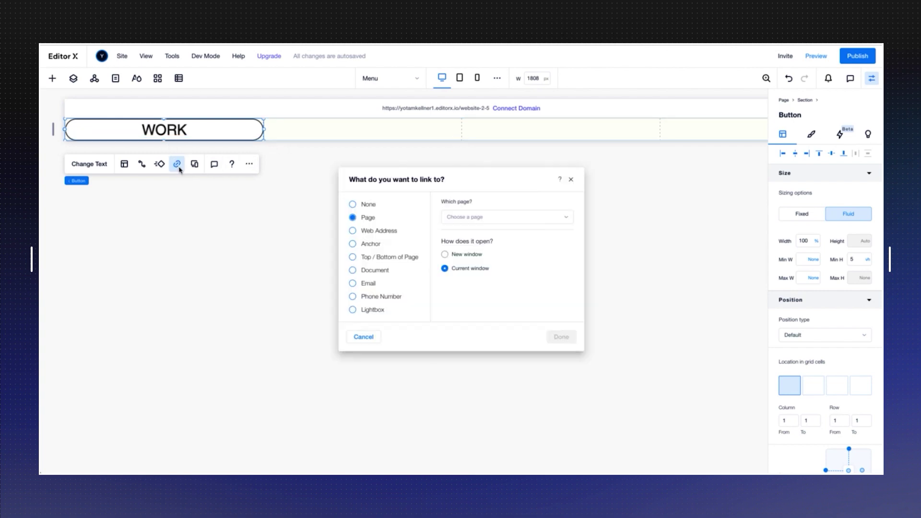
click(478, 218)
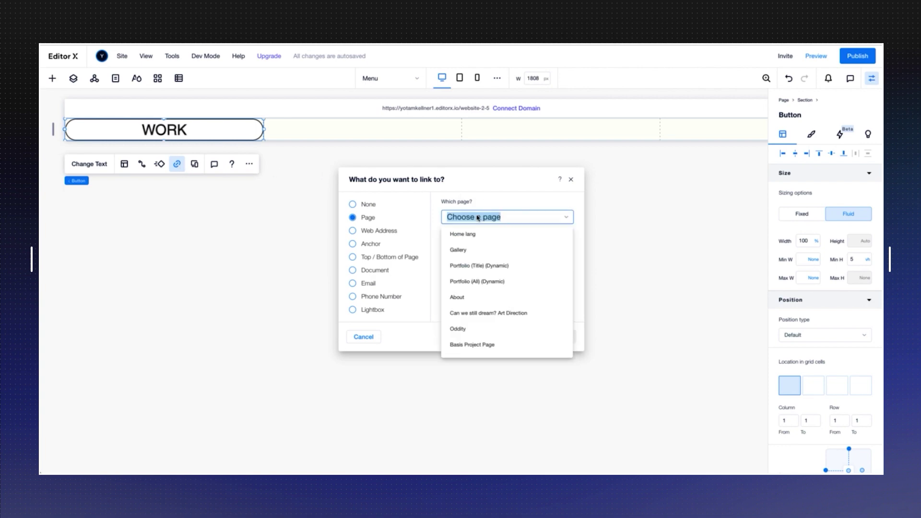
scroll(484, 259, down, 5)
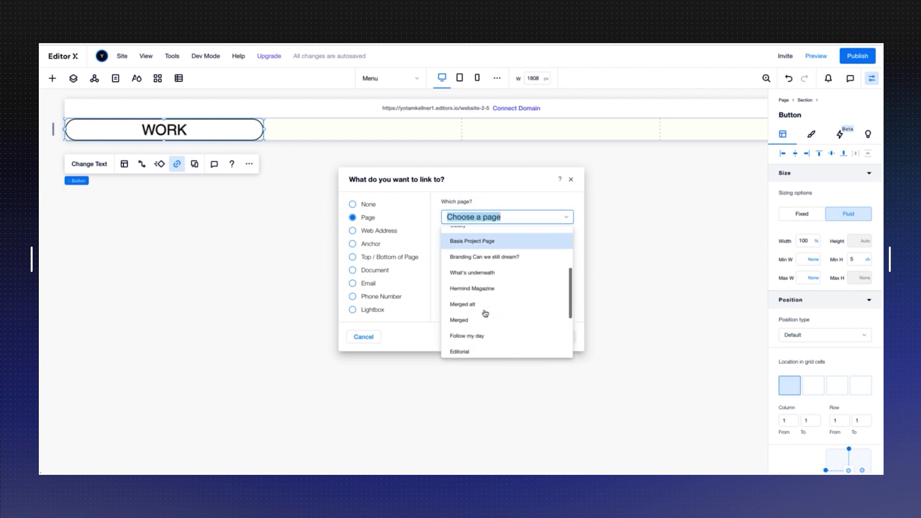
scroll(484, 313, down, 1)
click(480, 315)
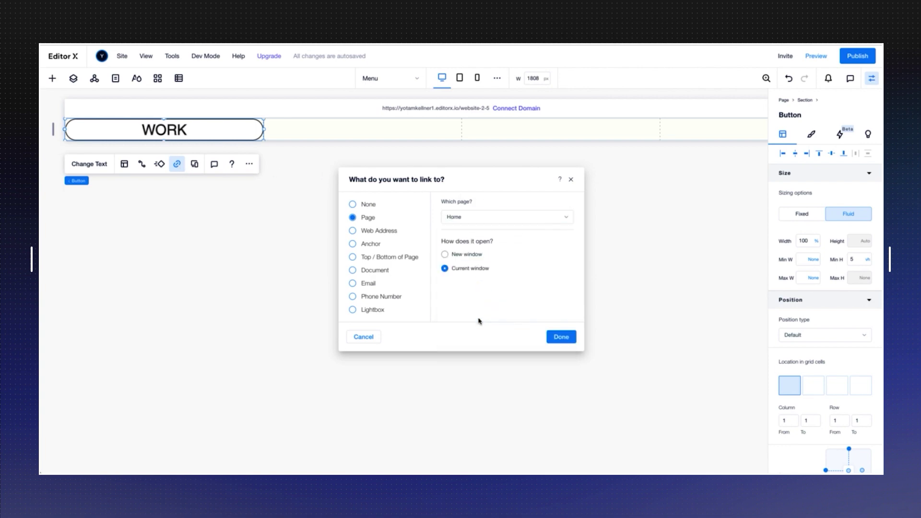
click(560, 336)
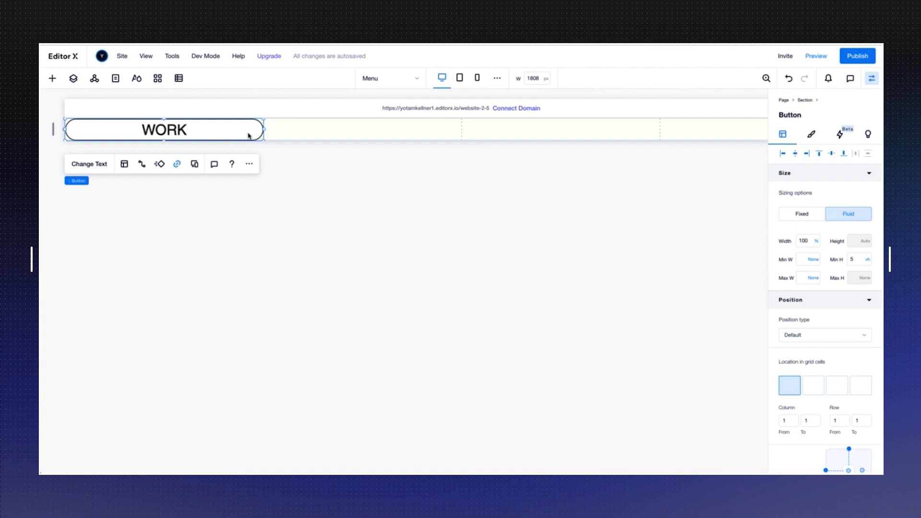
Alt-drag a copy of WORK into grid column 2 at the row's top.
drag(249, 135, 239, 139)
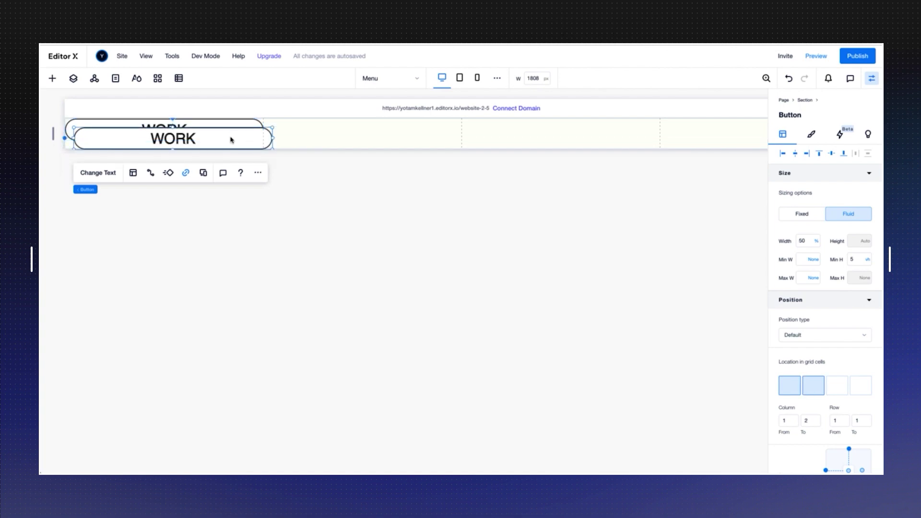
click(810, 383)
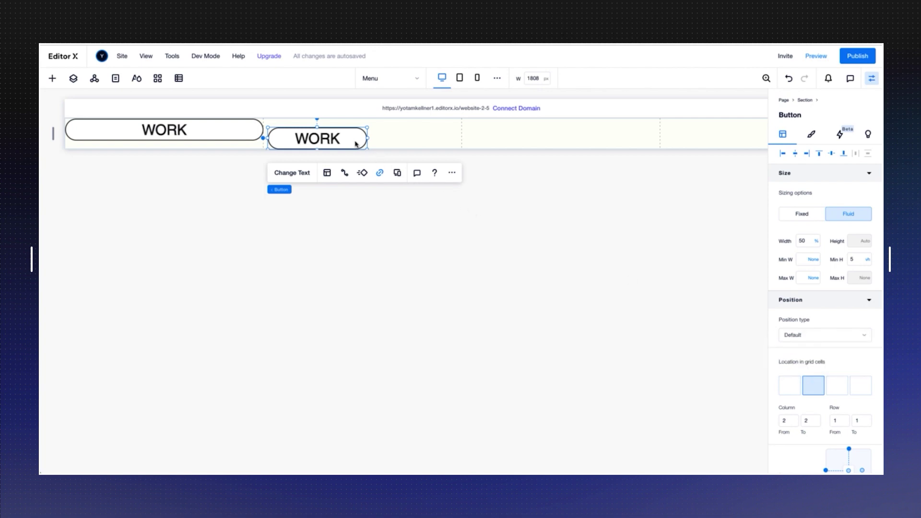
drag(356, 143, 353, 135)
Zero the copy's margins and set its width to 100% of the column.
scroll(830, 397, down, 3)
click(807, 411)
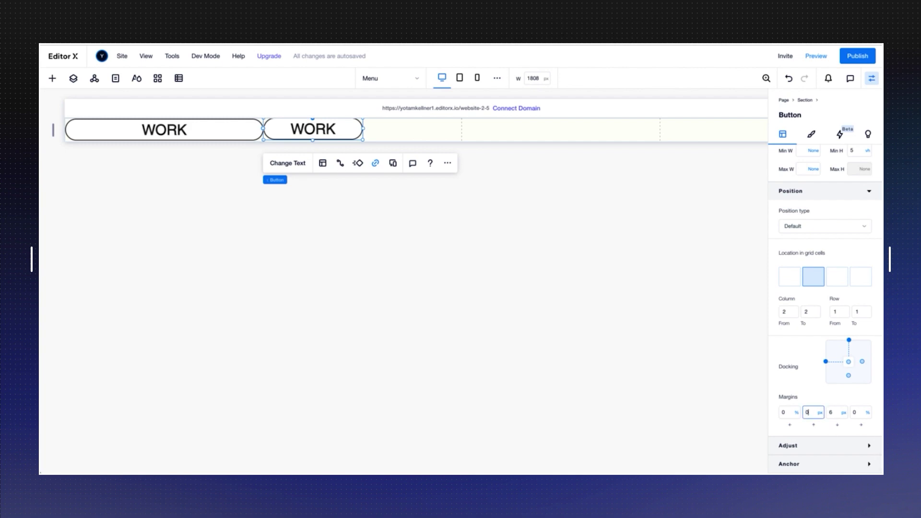
text(0)
key(Return)
click(828, 412)
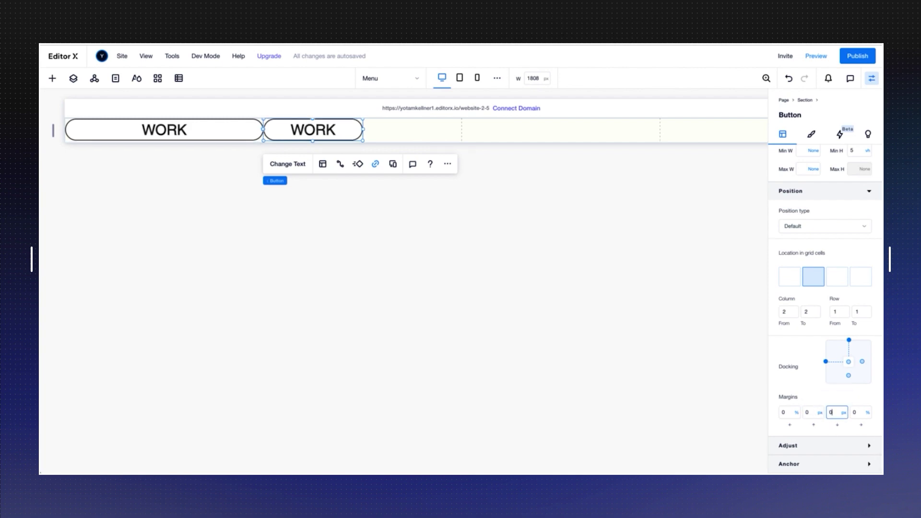
text(0)
key(Return)
scroll(808, 316, up, 3)
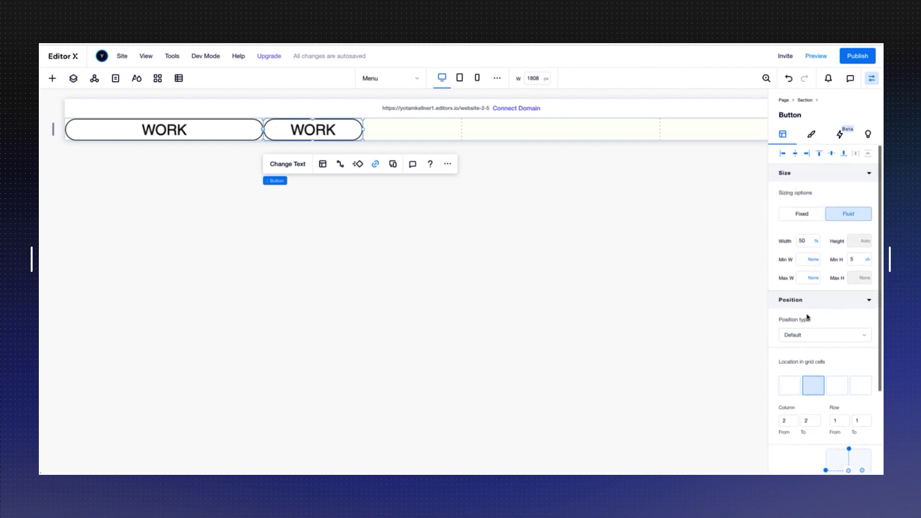
click(805, 240)
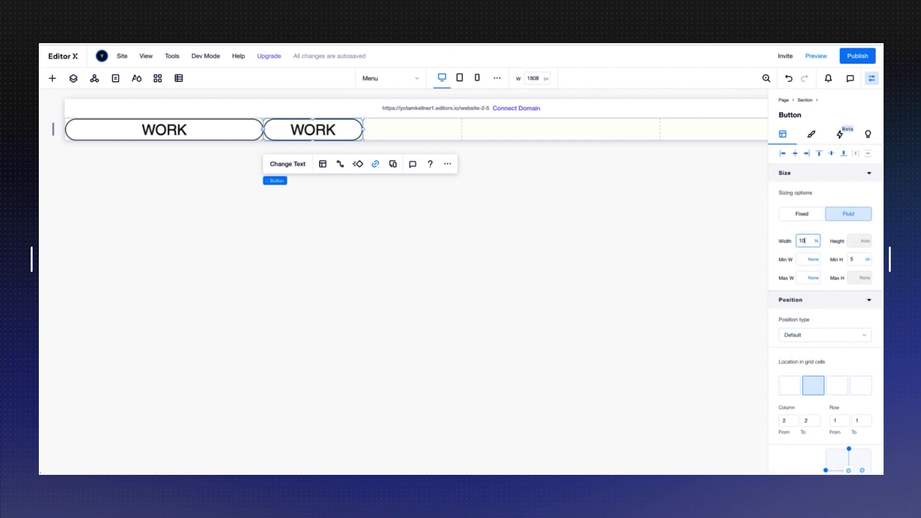
text(100)
key(Return)
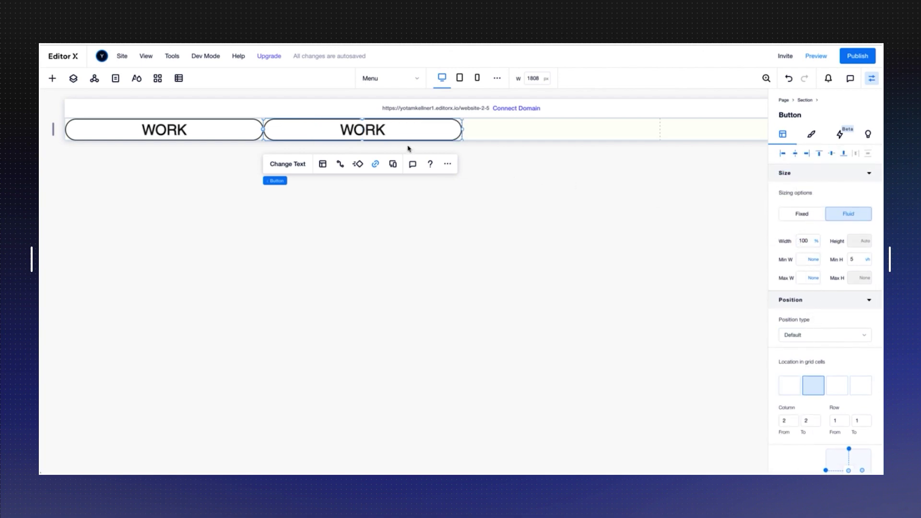
Change the second pill's text to GALLERY and set its link to the Gallery page.
click(294, 165)
text(G)
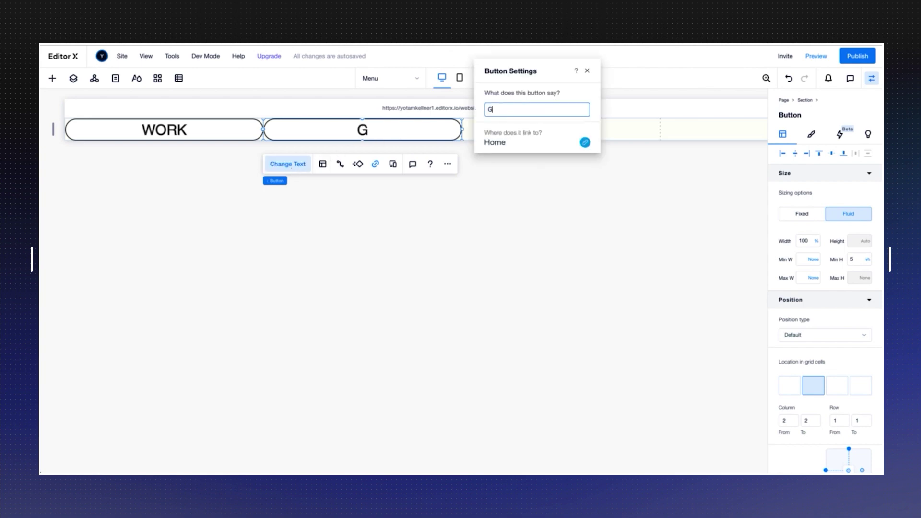
text(ALLERY)
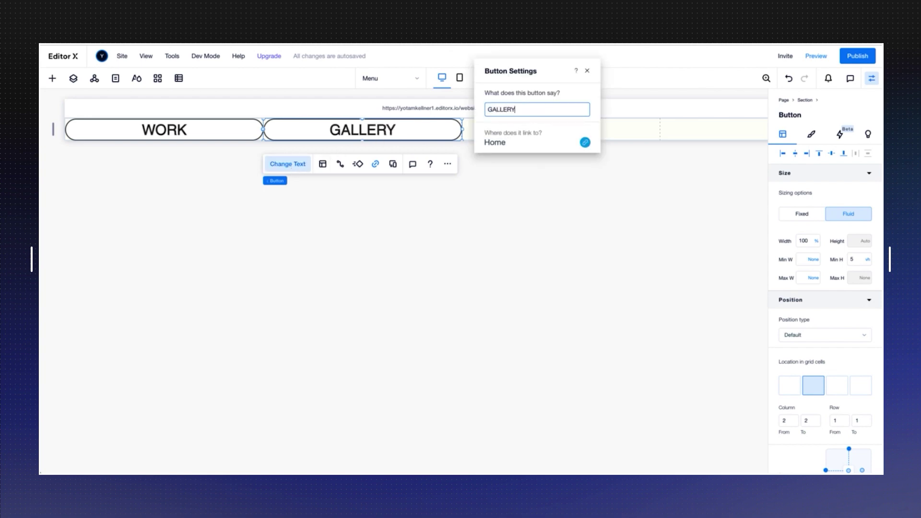
click(585, 142)
click(476, 219)
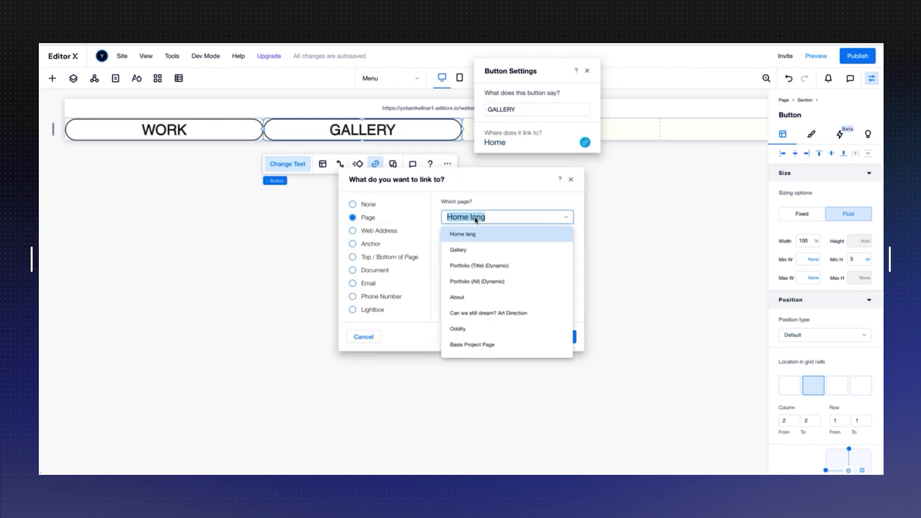
click(473, 250)
click(565, 337)
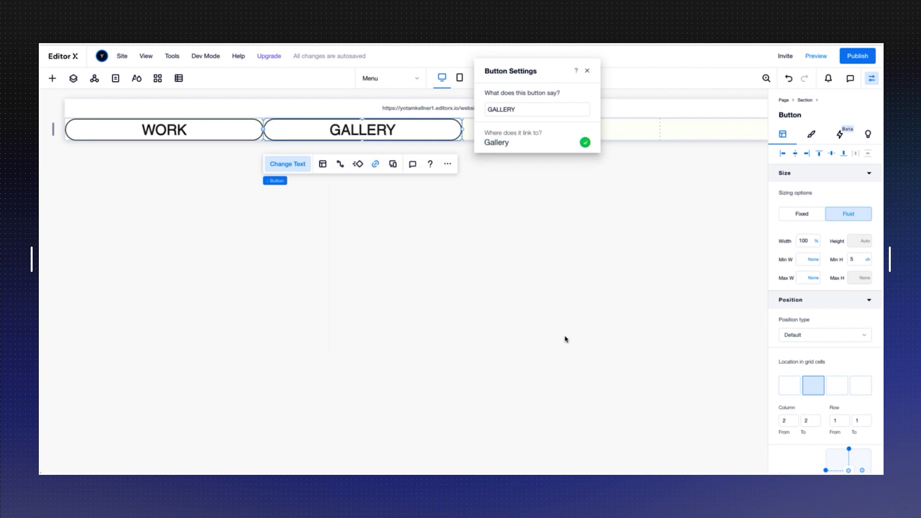
click(587, 71)
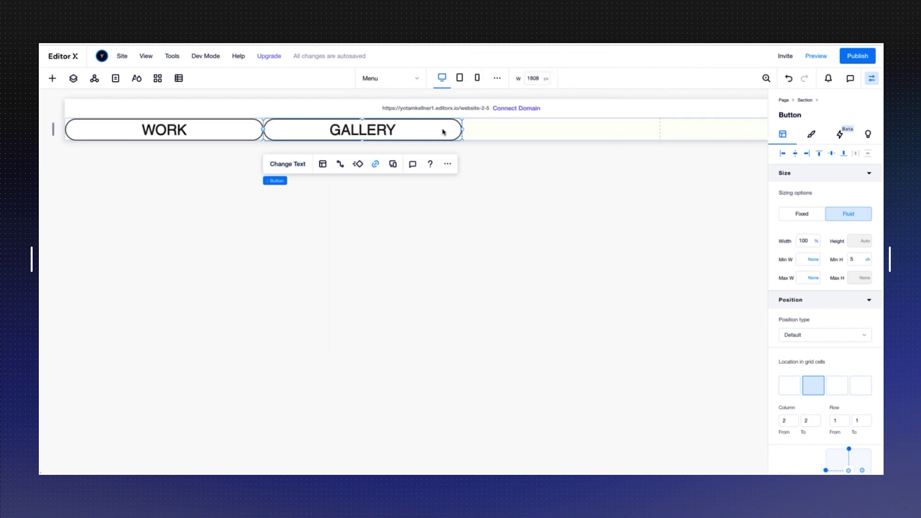
Duplicate the GALLERY pill into grid column 3 and set its margins to 0.
drag(462, 129, 479, 138)
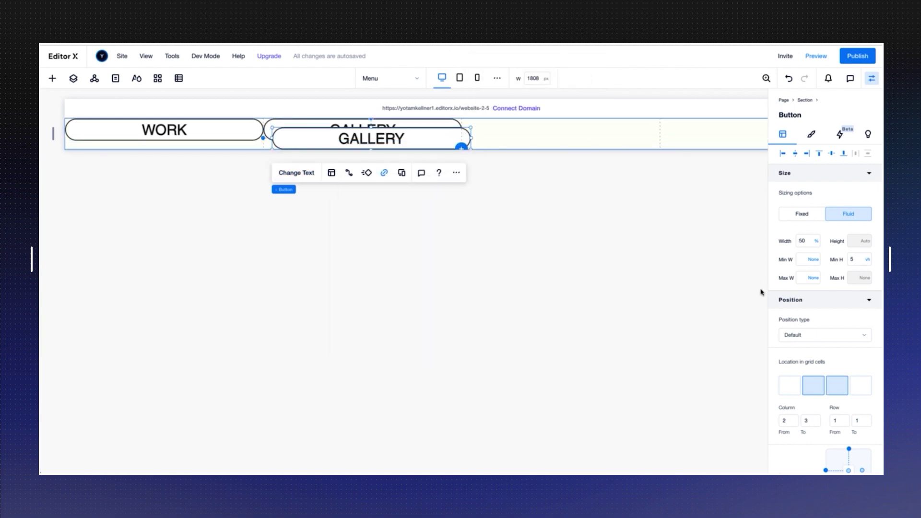
click(836, 394)
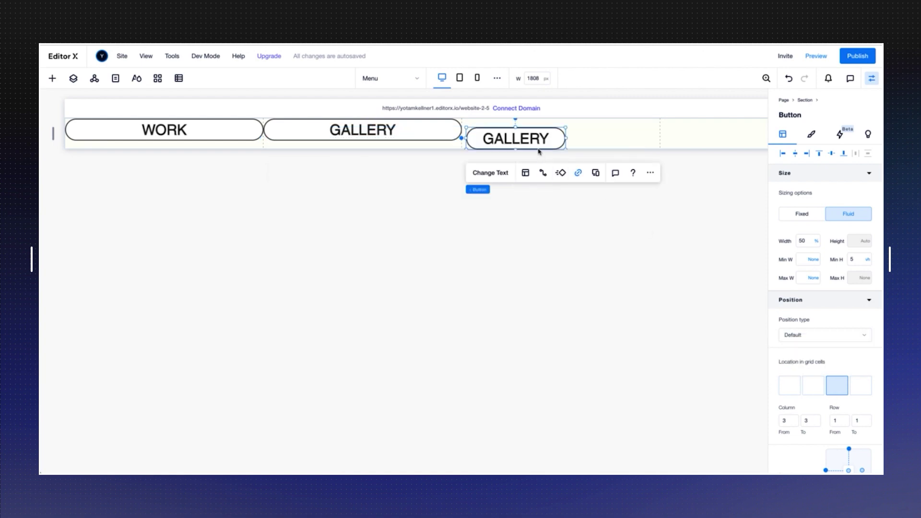
scroll(794, 355, down, 3)
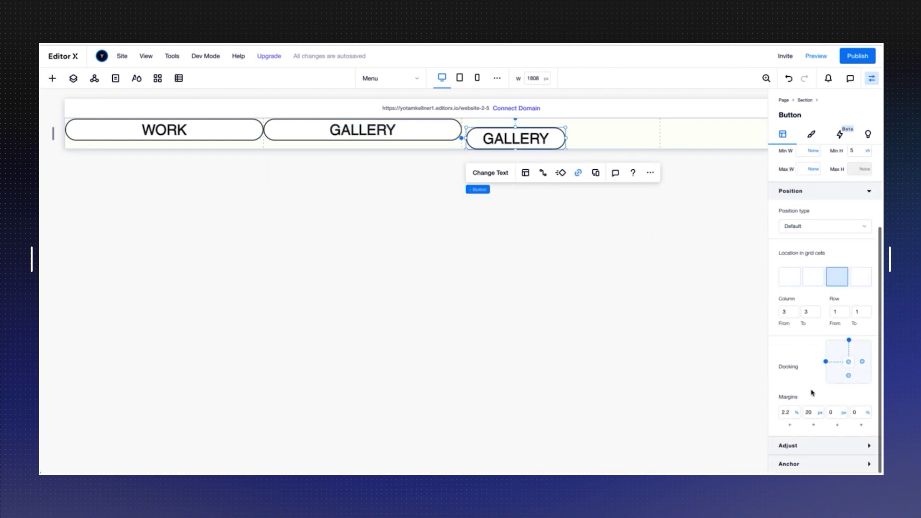
click(784, 412)
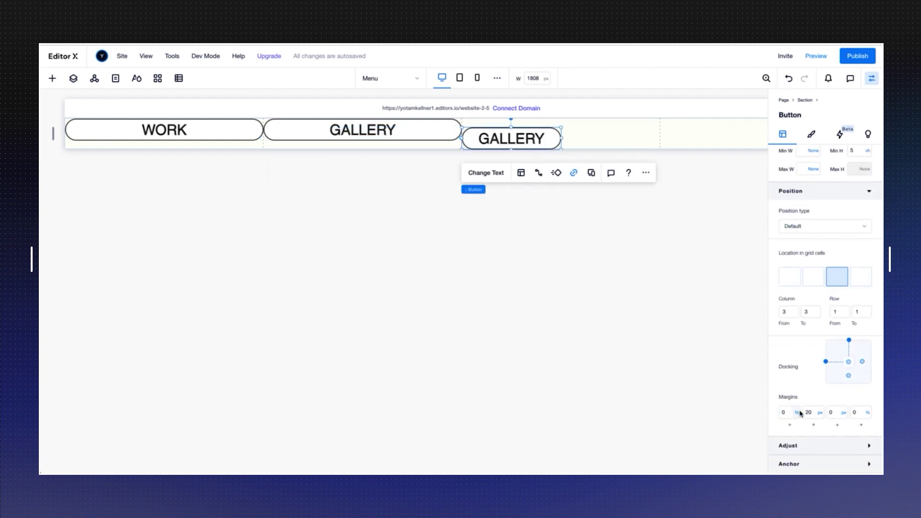
click(806, 412)
text(0)
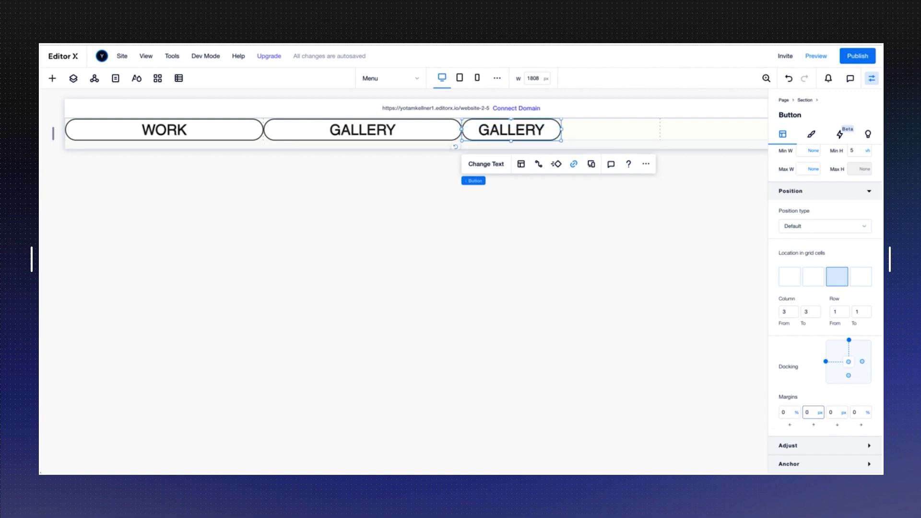
Set the copied pill's width to 100%.
scroll(830, 344, up, 3)
click(807, 243)
text(100)
key(Return)
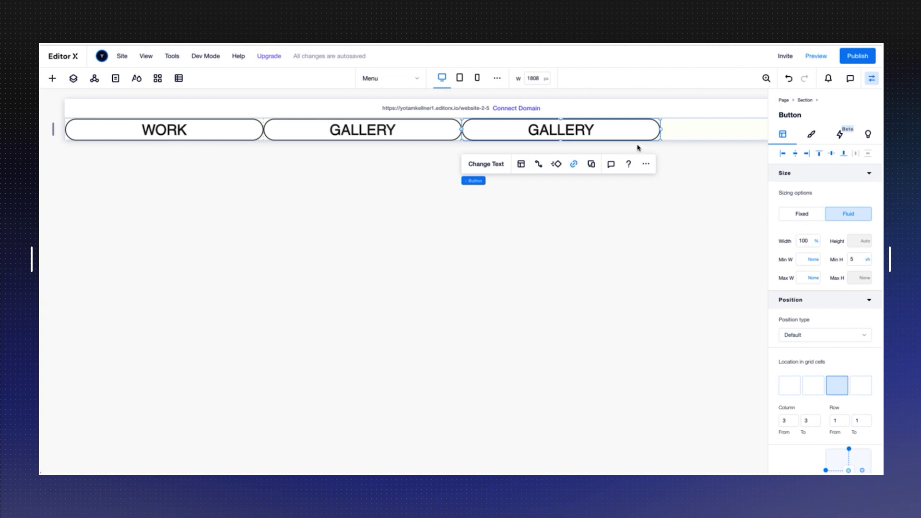
scroll(641, 140, right, 3)
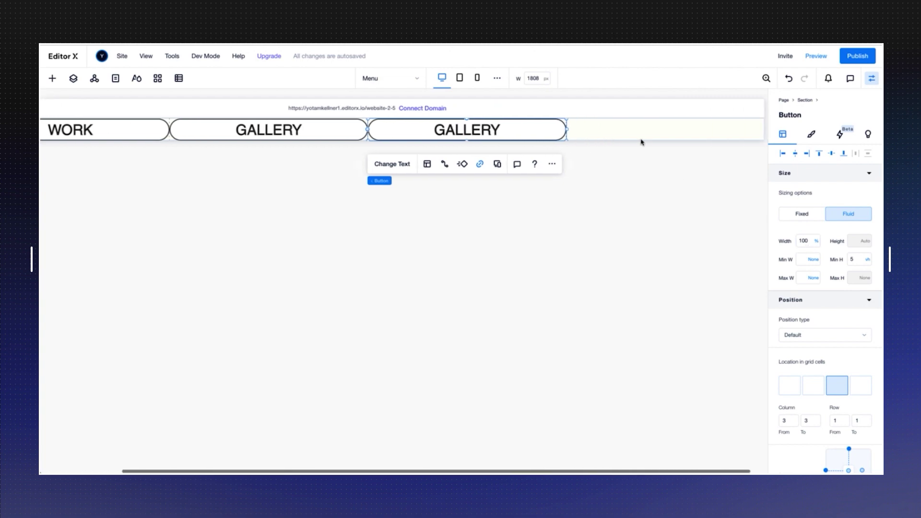
Change the third pill's text to ABOUT and link it to the About page.
click(375, 164)
text(AB)
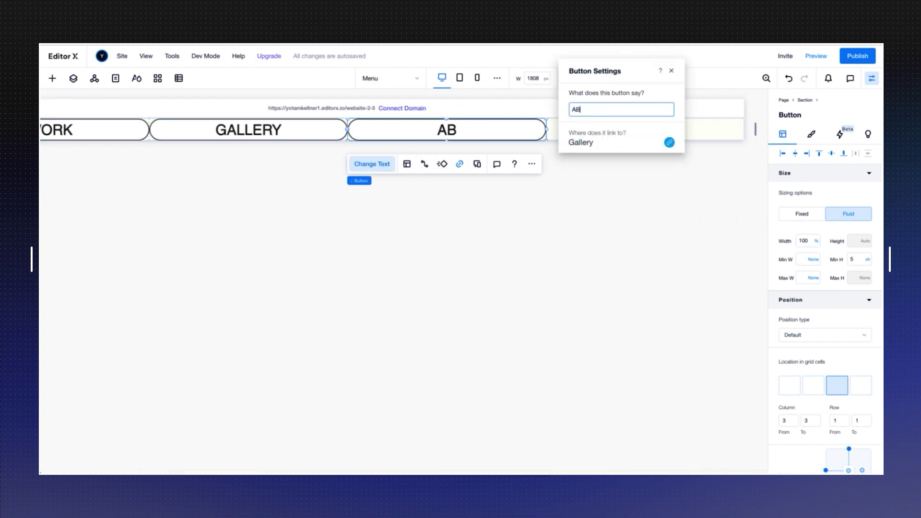
text(OUT)
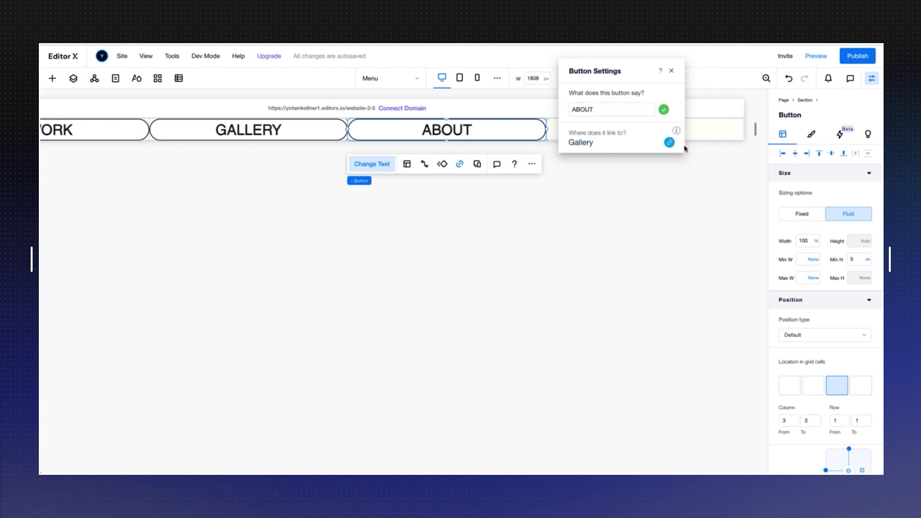
click(669, 142)
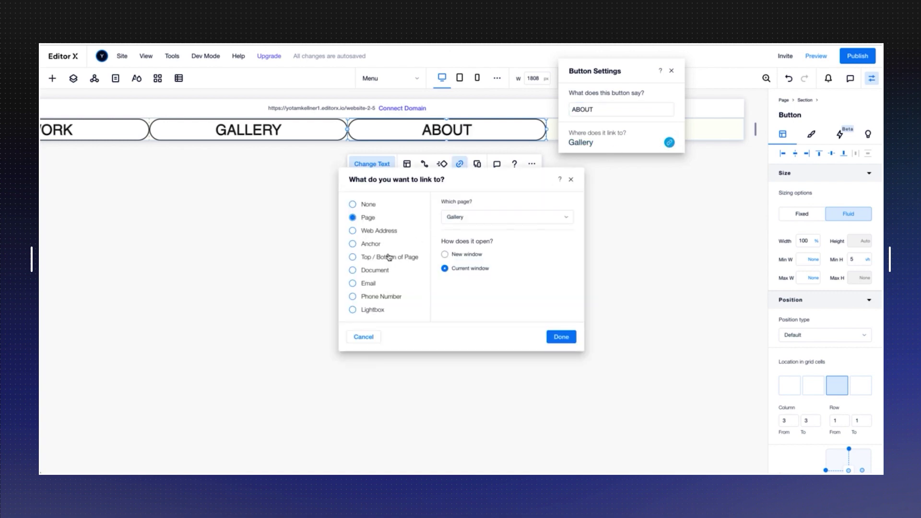
click(485, 218)
click(479, 282)
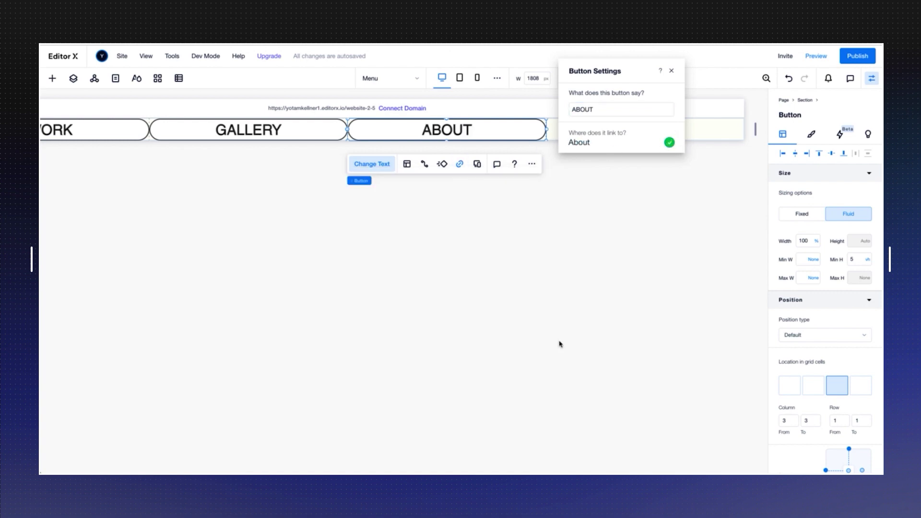
click(672, 70)
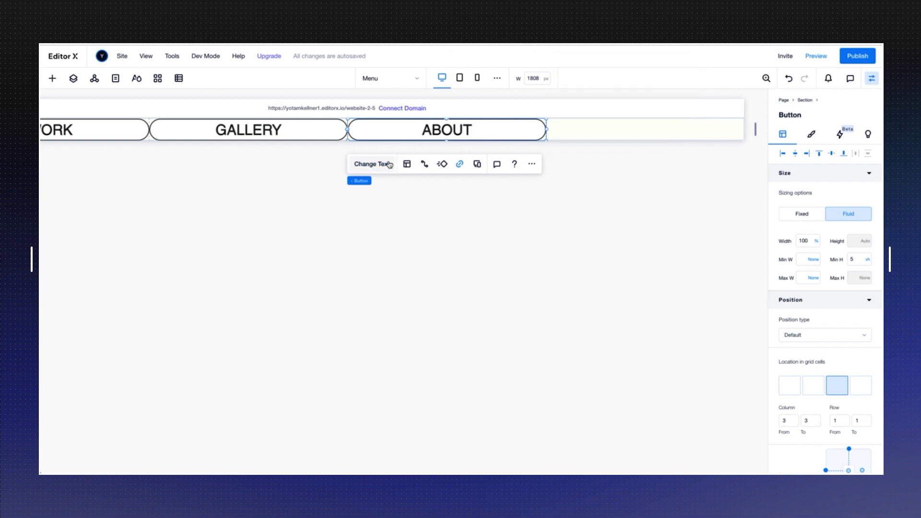
Duplicate the ABOUT pill, relabel it CONTACT and place it in grid column 4.
drag(547, 130, 554, 142)
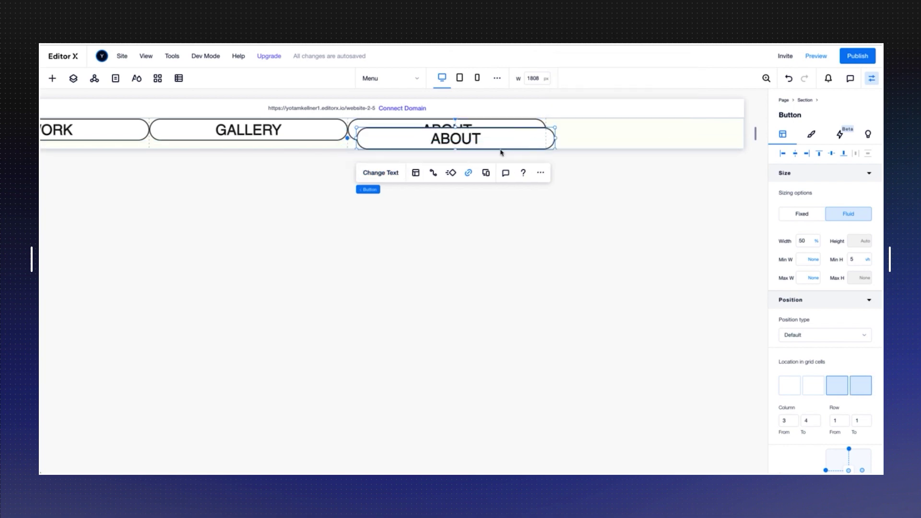
click(390, 174)
text(CONTACT)
key(Return)
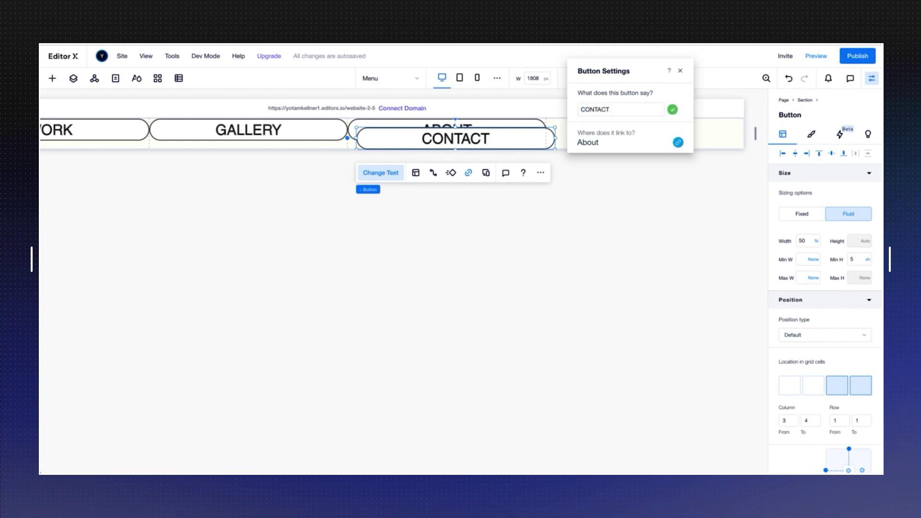
click(861, 386)
click(680, 71)
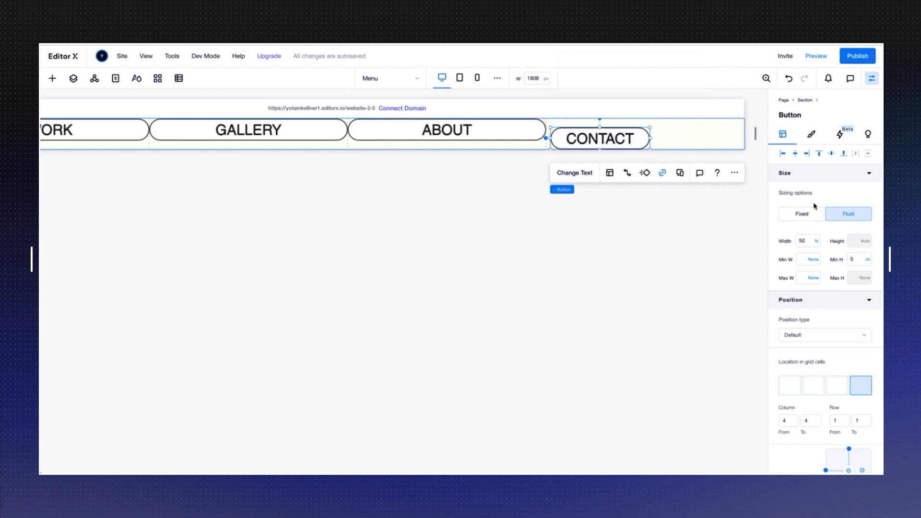
Center CONTACT in its cell, undock it from the top and set width to 100%.
click(830, 157)
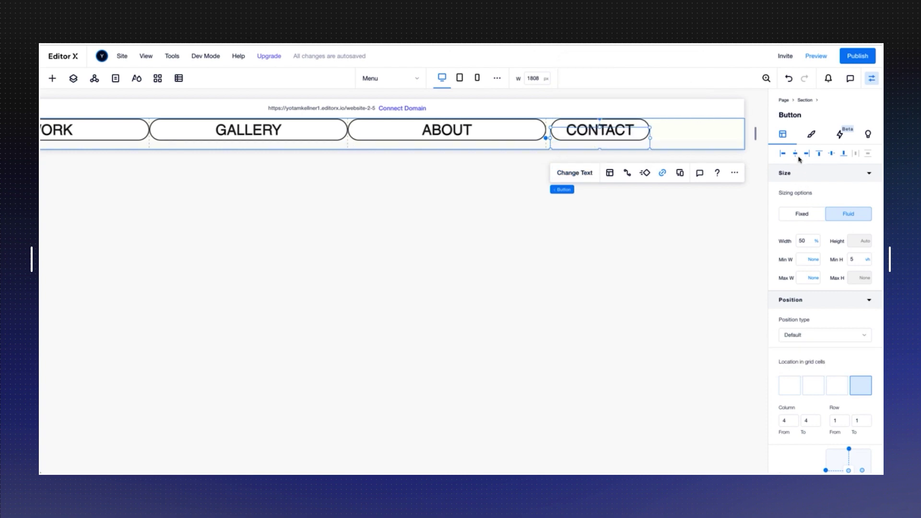
click(848, 470)
scroll(828, 391, down, 2)
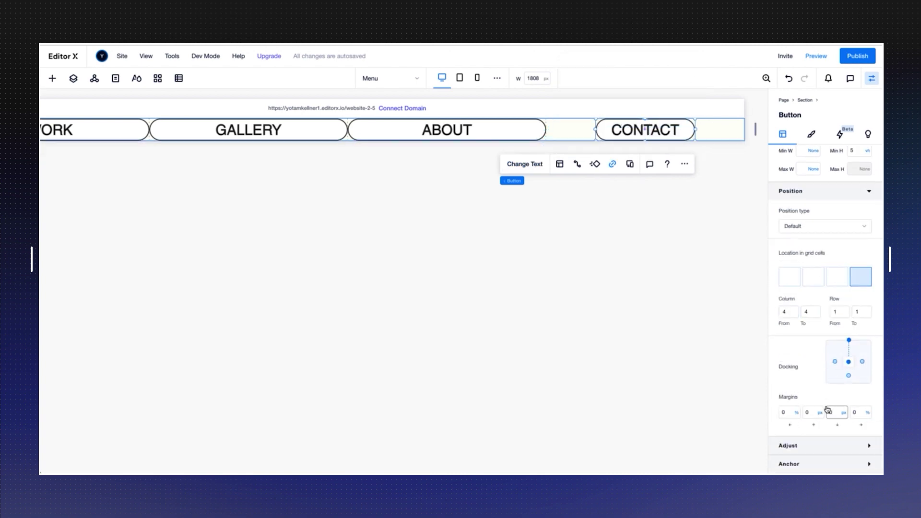
click(849, 340)
scroll(810, 366, up, 3)
click(801, 241)
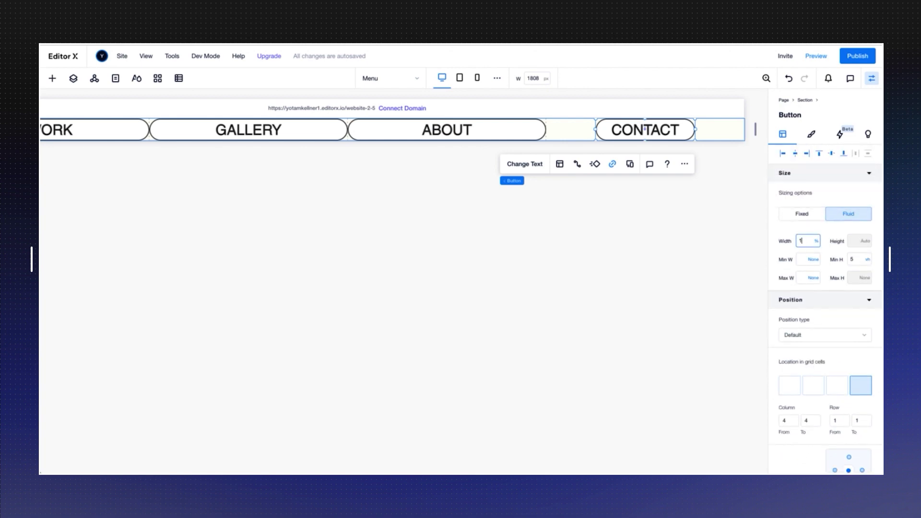
text(100)
key(Return)
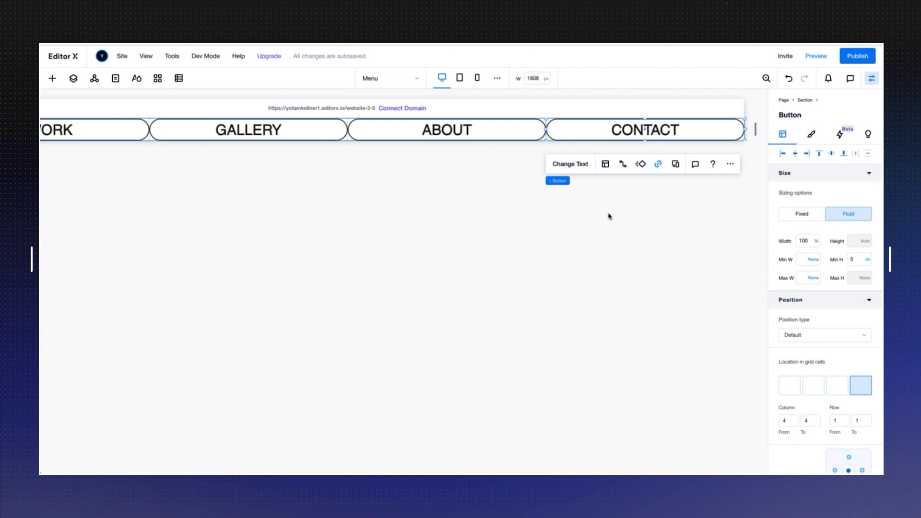
Hide the inspector and switch from tablet to the 360 px mobile breakpoint.
scroll(608, 216, left, 3)
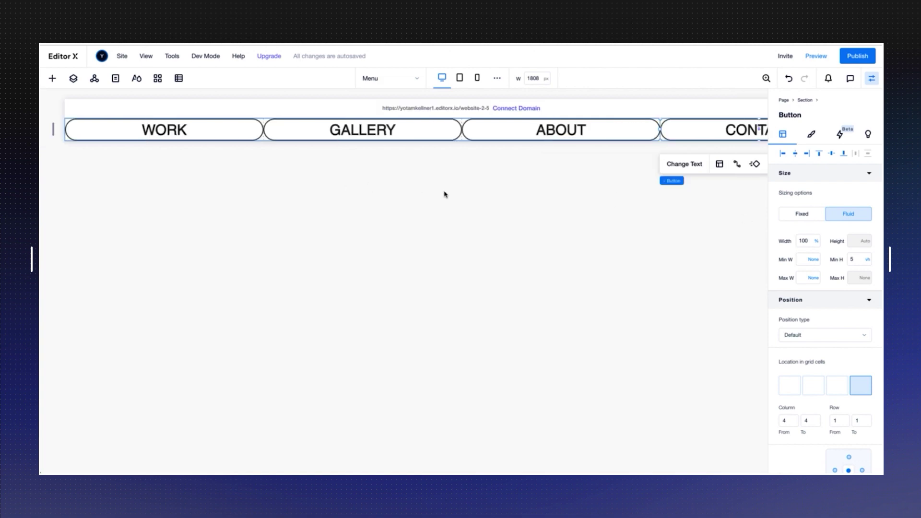
click(872, 79)
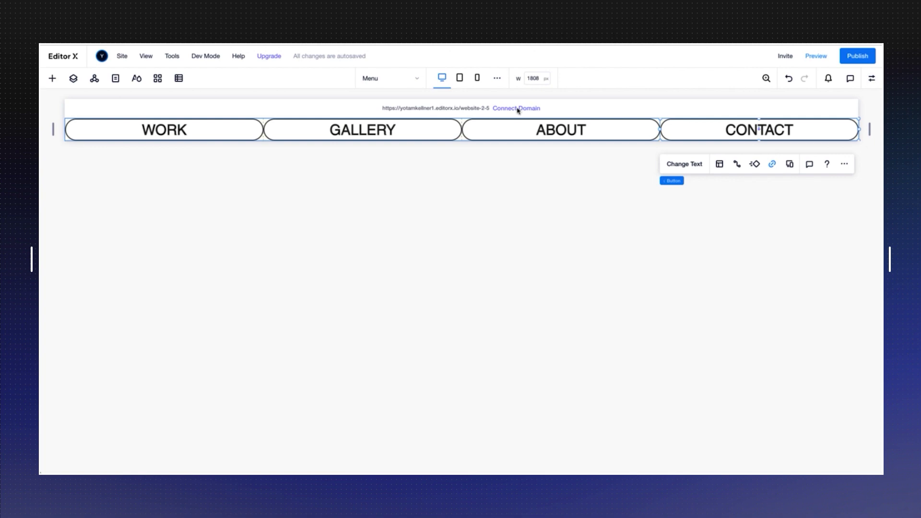
click(460, 78)
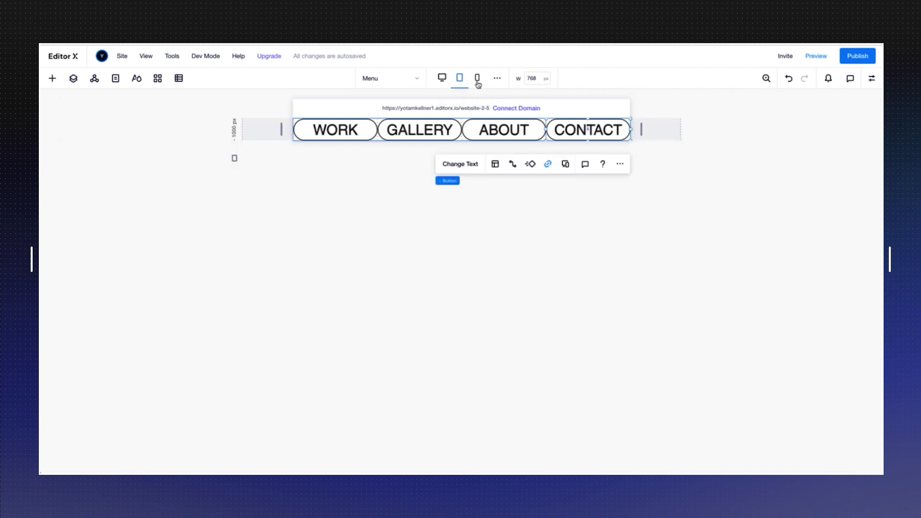
click(477, 78)
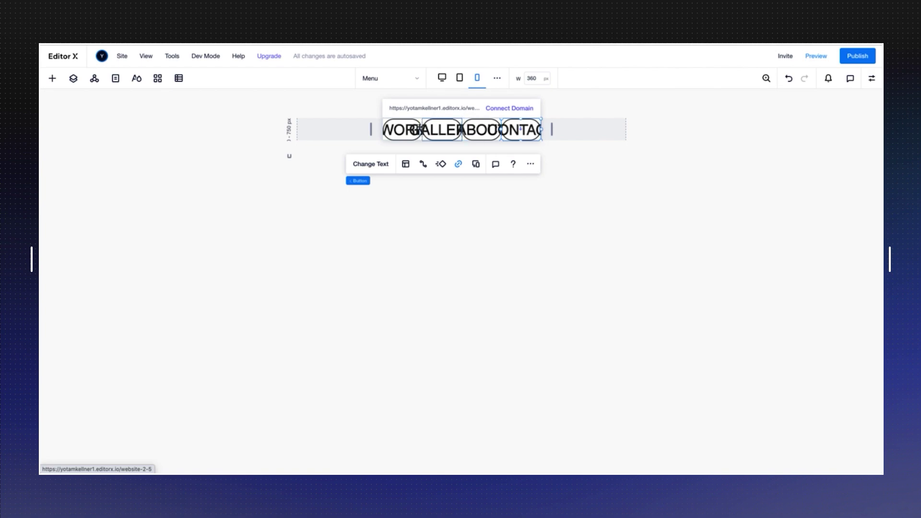
Set the WORK pill's label font size to 18 px on mobile.
click(414, 129)
click(872, 79)
click(811, 134)
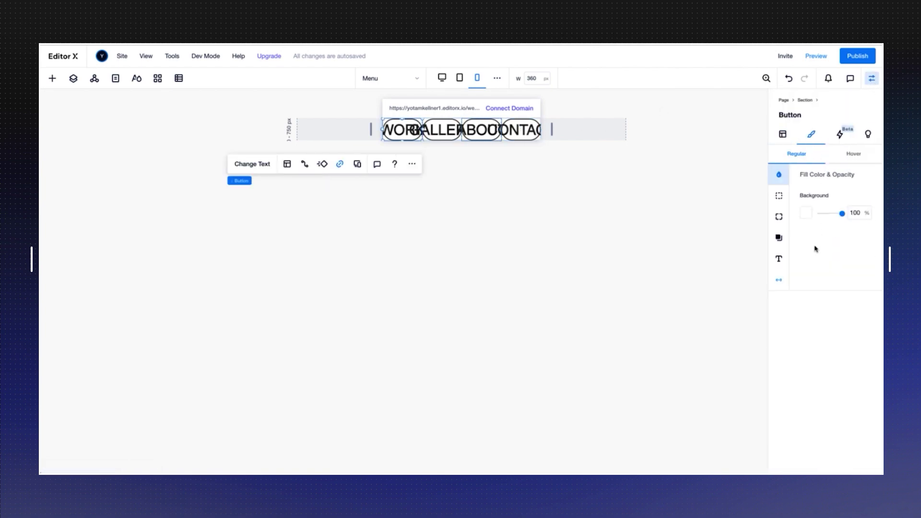
click(779, 259)
click(854, 315)
text(18)
key(Return)
Retype the GALLERY and ABOUT label font sizes to 20 px.
click(778, 174)
click(779, 259)
click(859, 315)
key(BackSpace)
text(0)
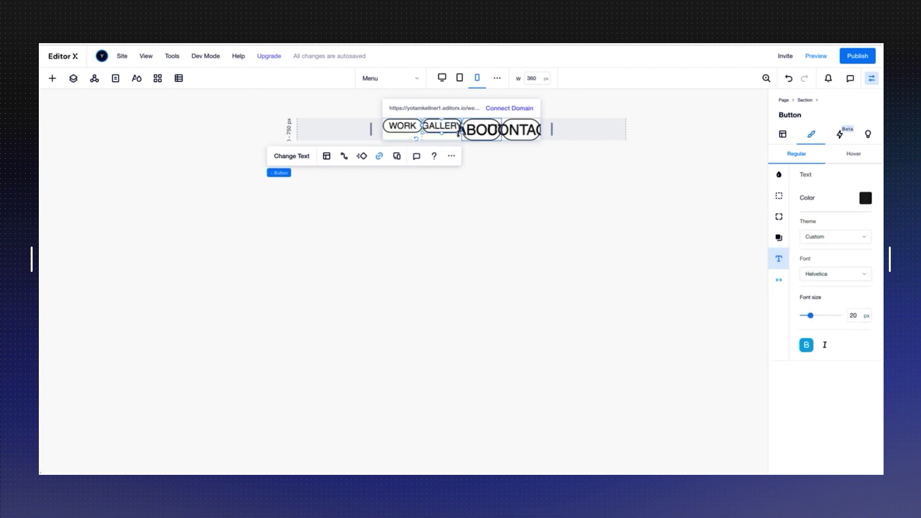
click(481, 129)
click(778, 258)
click(860, 315)
key(BackSpace)
text(0)
Set the CONTACT pill's label font size to 20 px.
click(523, 129)
click(778, 259)
click(853, 315)
text(2)
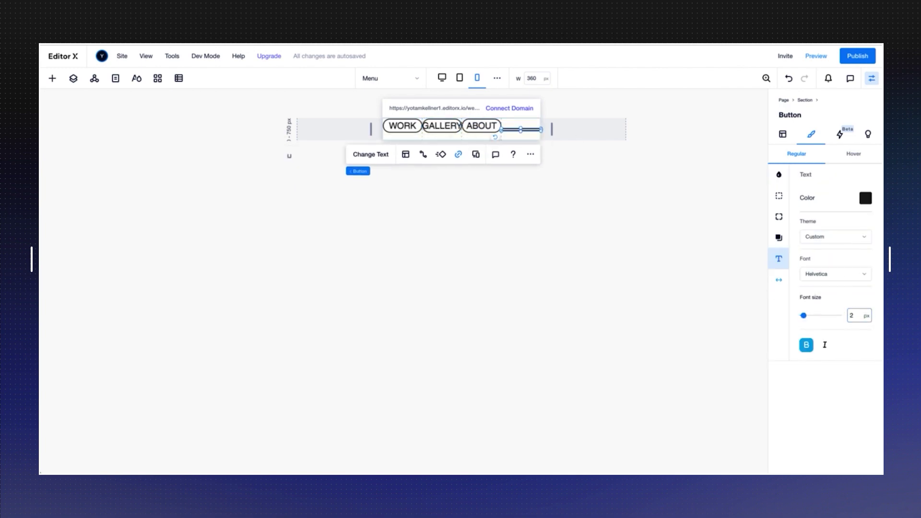
text(0)
click(804, 296)
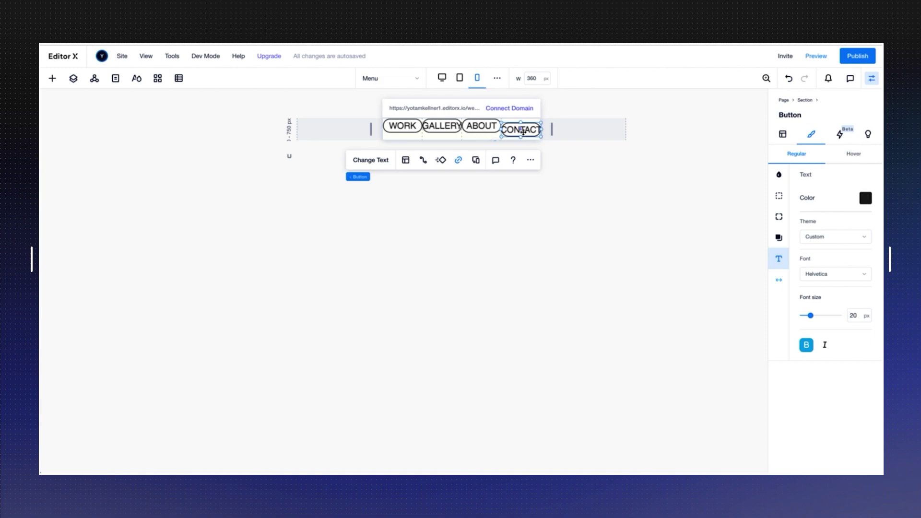
Set the CONTACT and ABOUT pills to Don't Display on the mobile layout.
click(531, 160)
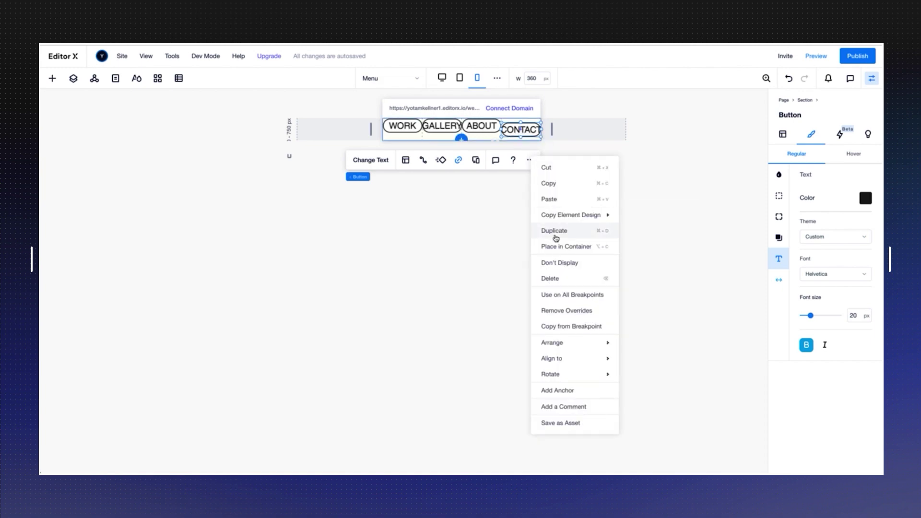
click(556, 263)
click(488, 127)
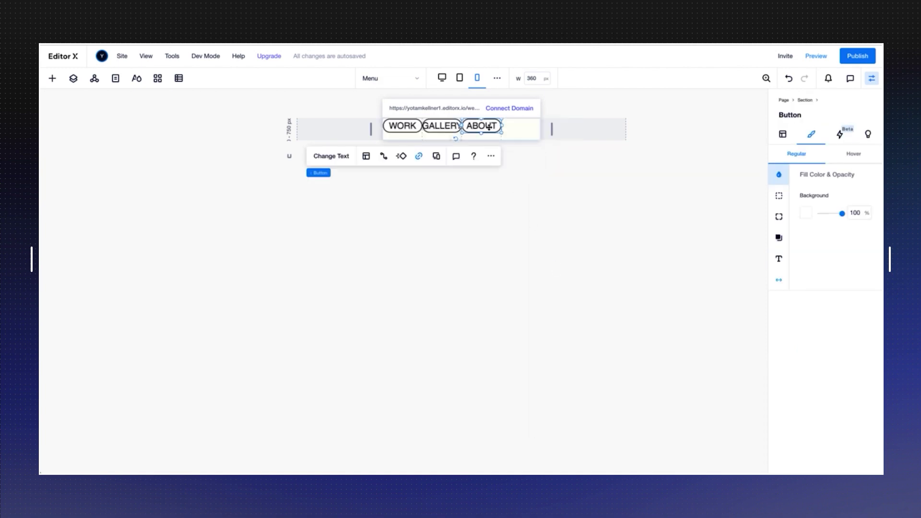
click(491, 156)
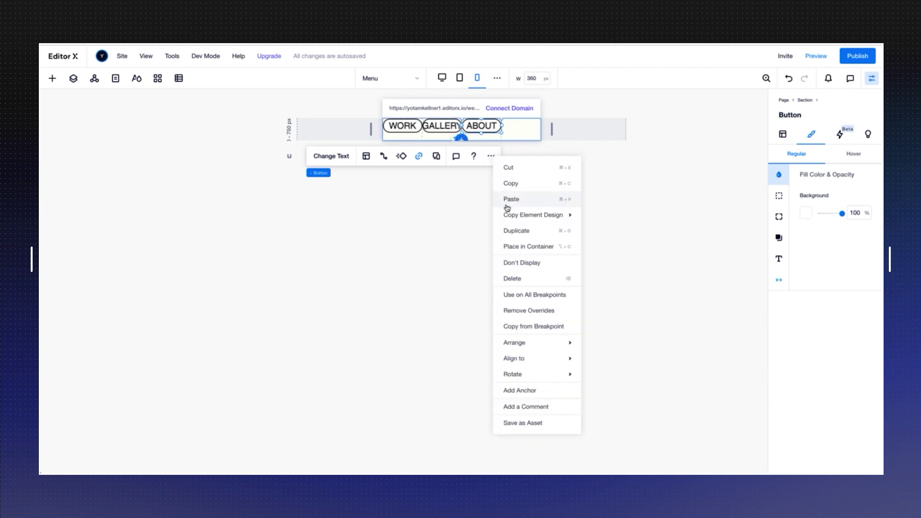
click(513, 266)
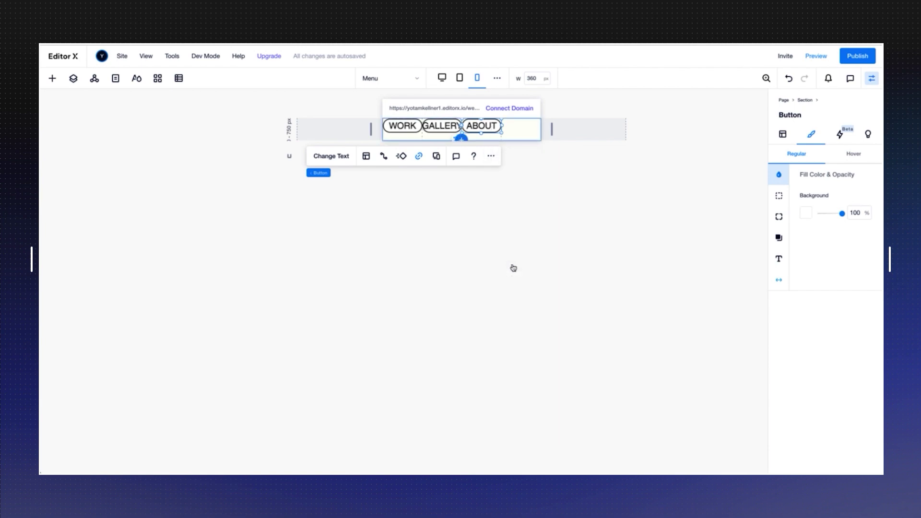
click(506, 136)
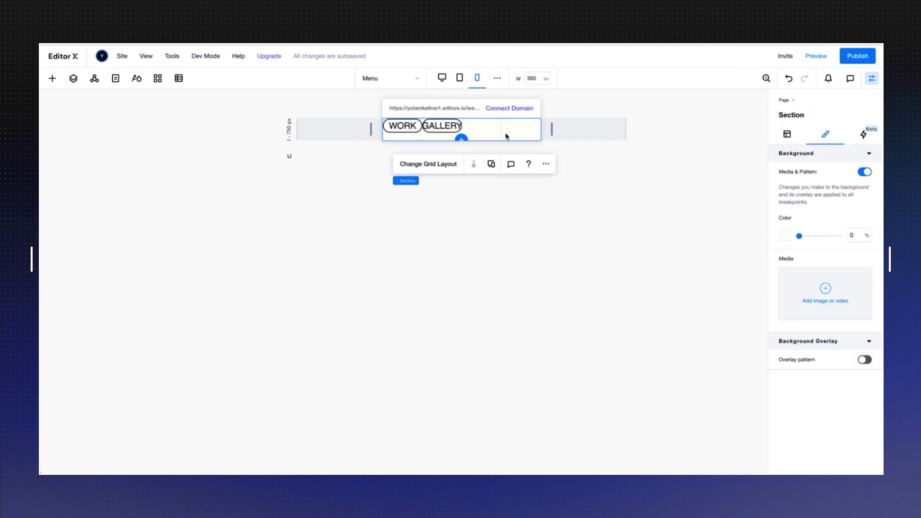
Replace the section's four-column grid with a three-column grid and move GALLERY to the middle column.
click(432, 164)
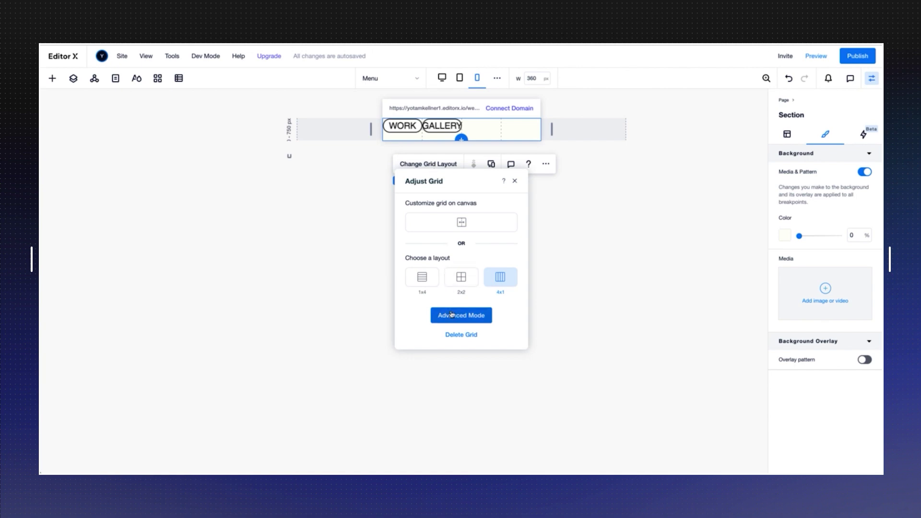
click(452, 338)
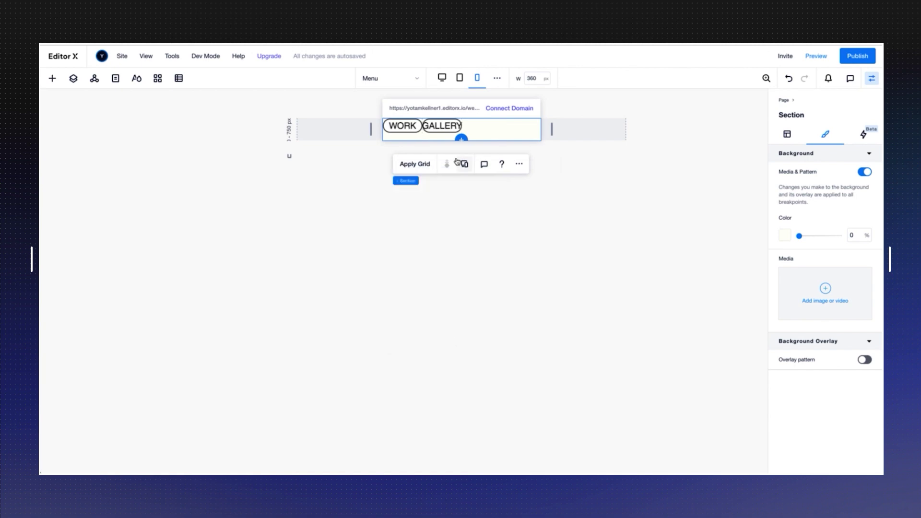
click(422, 166)
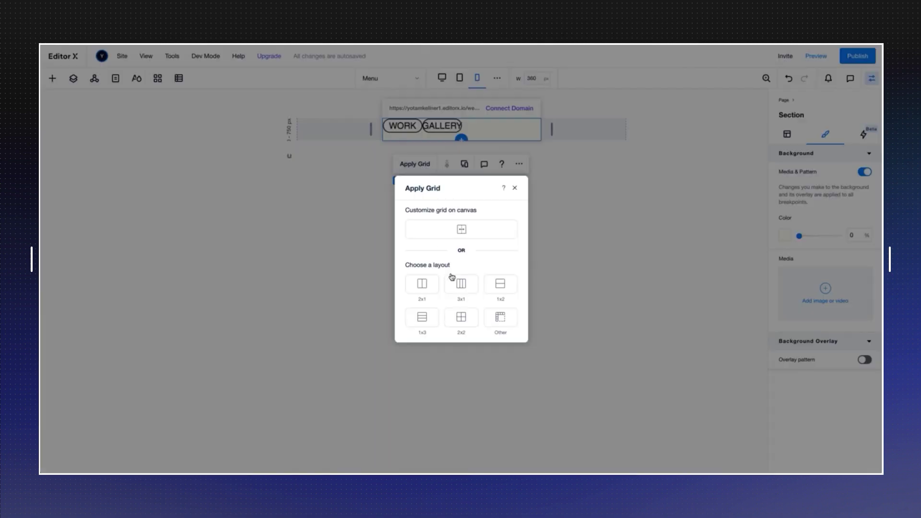
click(460, 284)
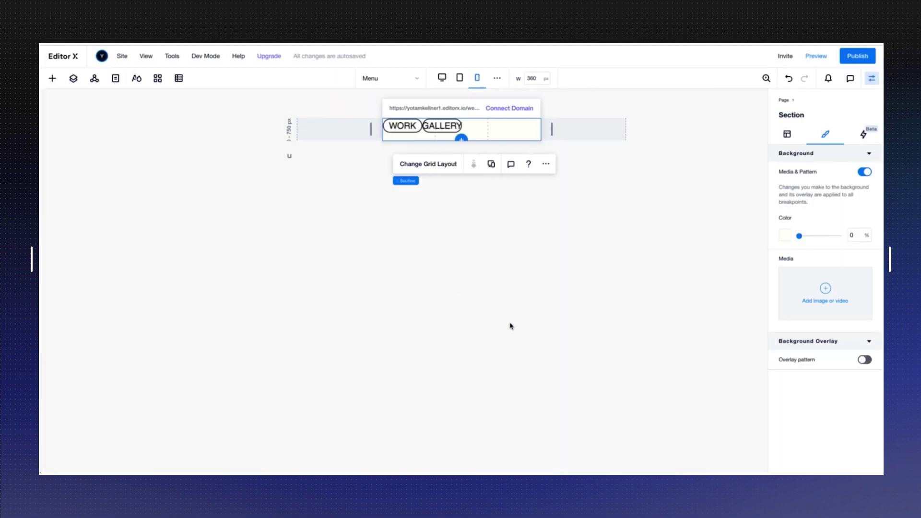
click(437, 127)
click(783, 135)
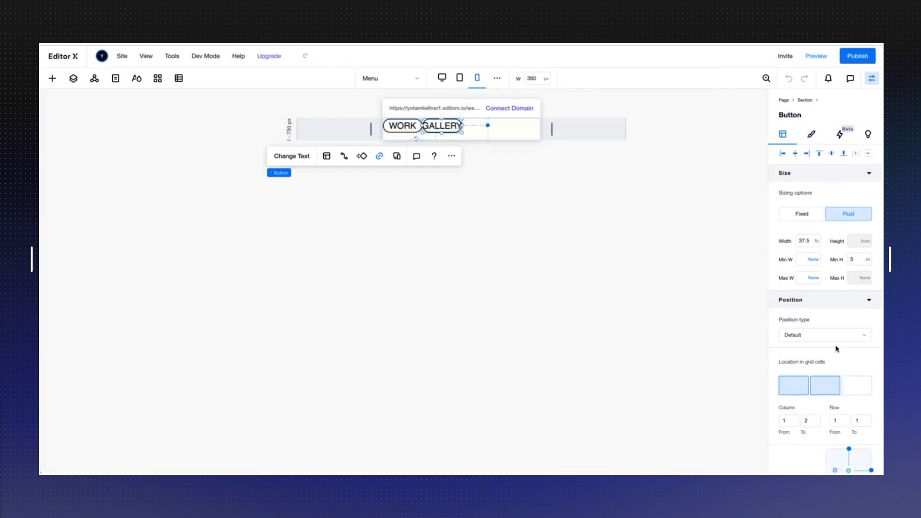
click(826, 385)
Set WORK and GALLERY widths to 100% and move GALLERY into the third column.
click(409, 127)
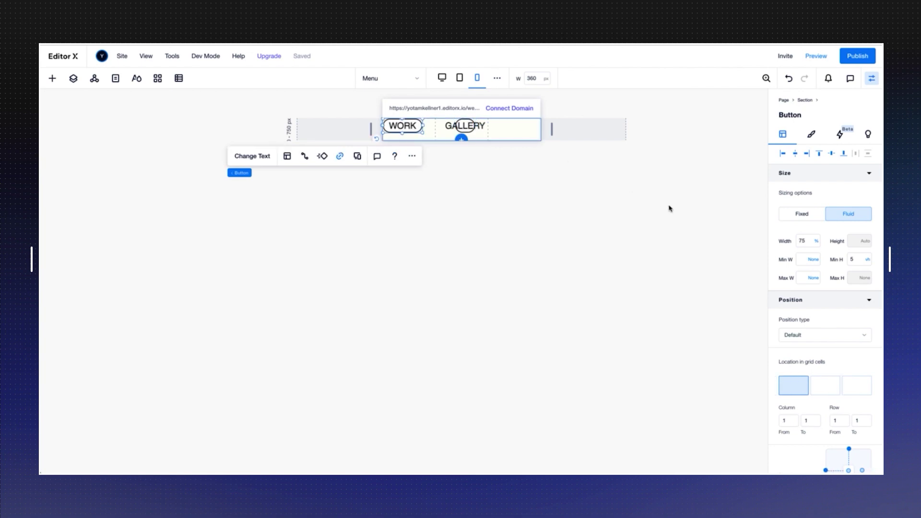
click(797, 242)
text(100)
key(Return)
click(465, 129)
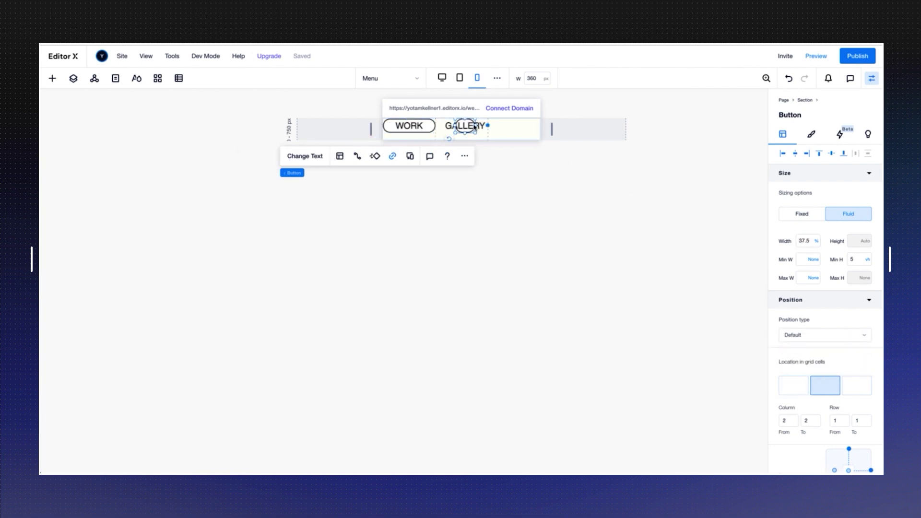
click(804, 240)
text(100)
key(Return)
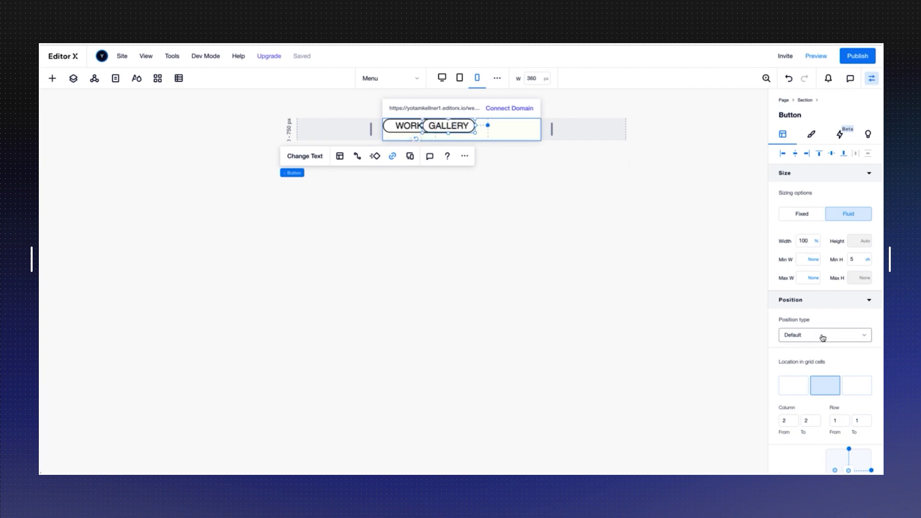
click(853, 389)
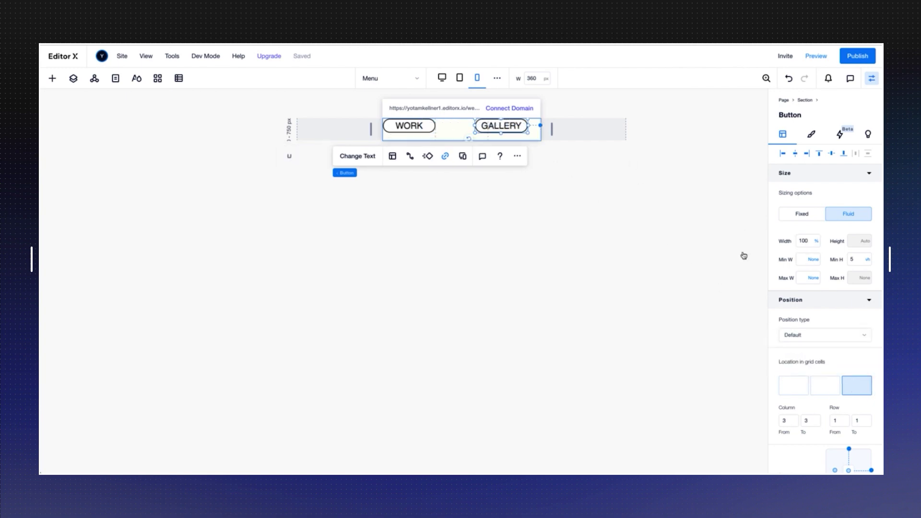
scroll(815, 336, down, 3)
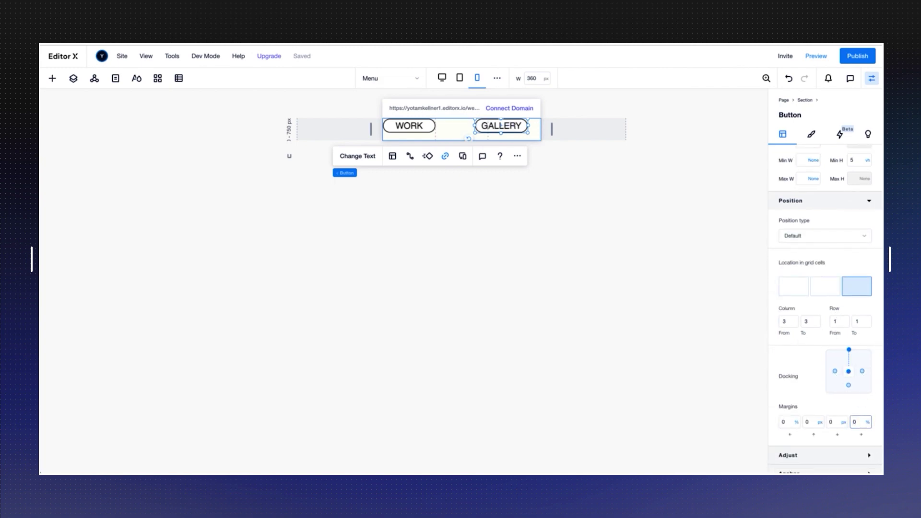
Move the WORK copy into the first grid cell, undock it from the left, and zero both margins.
click(405, 126)
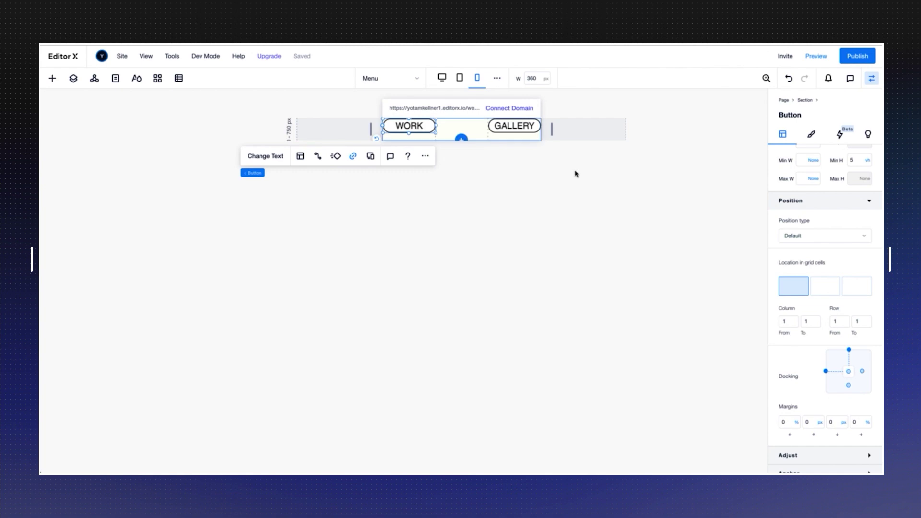
click(815, 292)
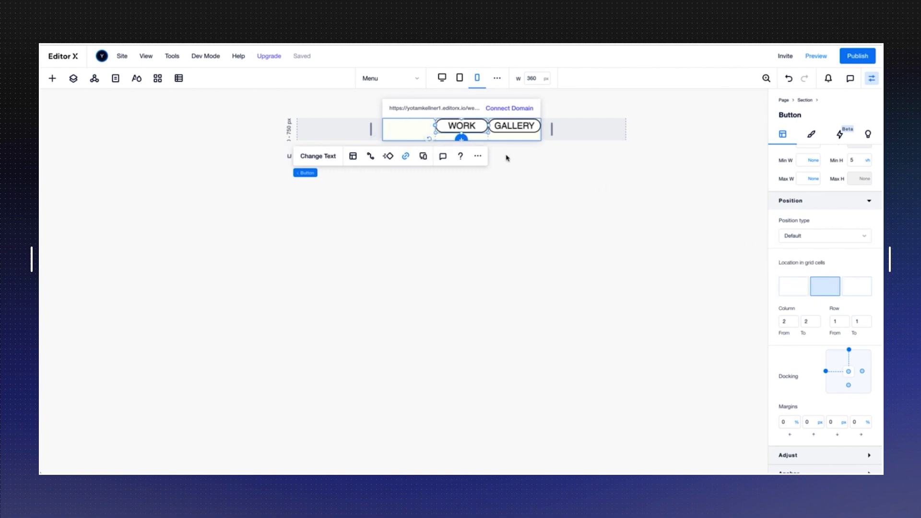
shift+click(857, 286)
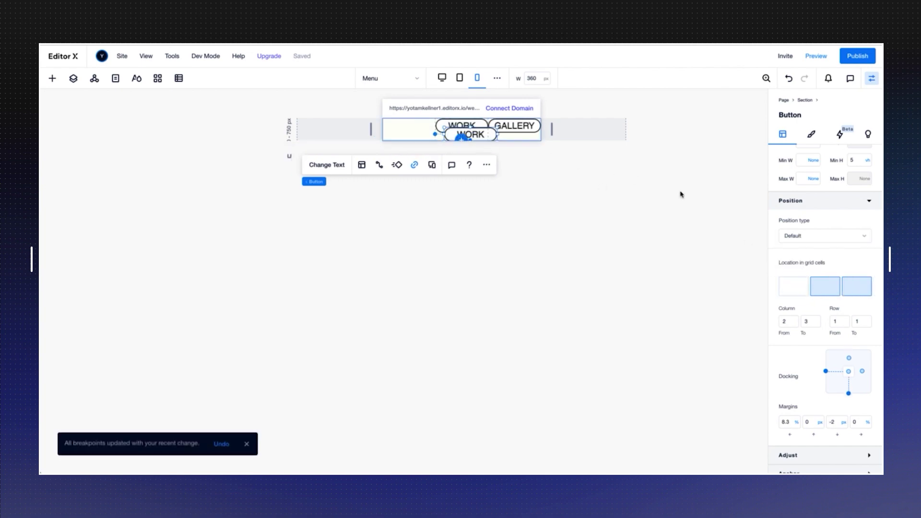
click(795, 292)
click(826, 371)
click(788, 422)
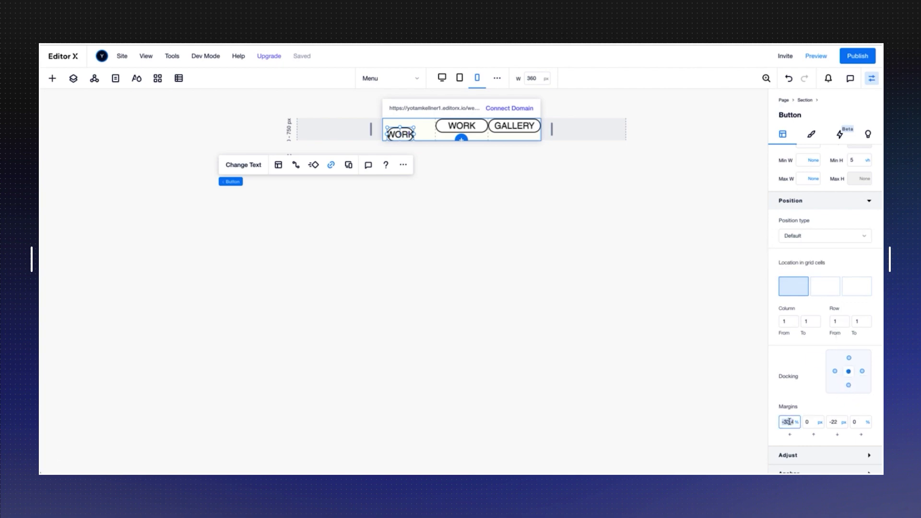
text(0)
key(Return)
click(829, 423)
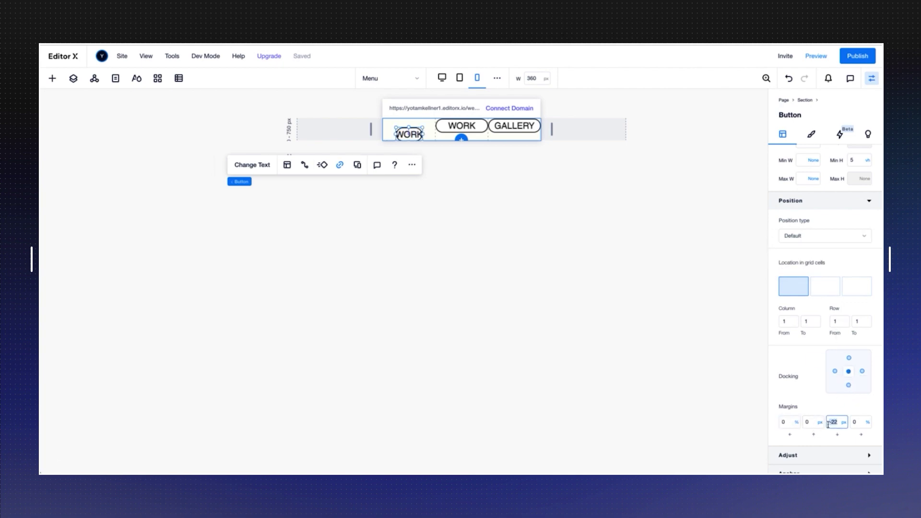
text(0)
key(Return)
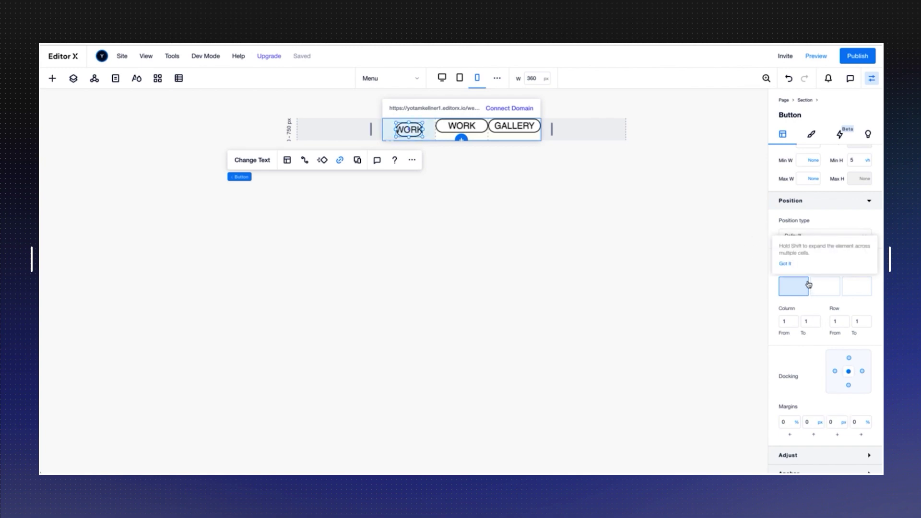
Center the first-cell pill vertically, reset its -32 margin to 0, and level it with WORK and GALLERY.
scroll(801, 197, up, 2)
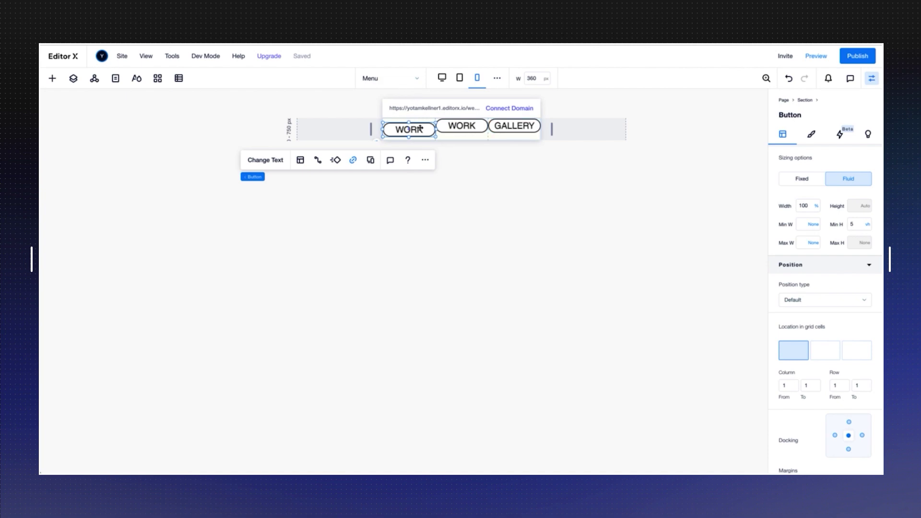
drag(421, 129, 420, 125)
scroll(816, 288, down, 3)
click(848, 353)
double_click(810, 416)
text(0)
drag(425, 129, 424, 126)
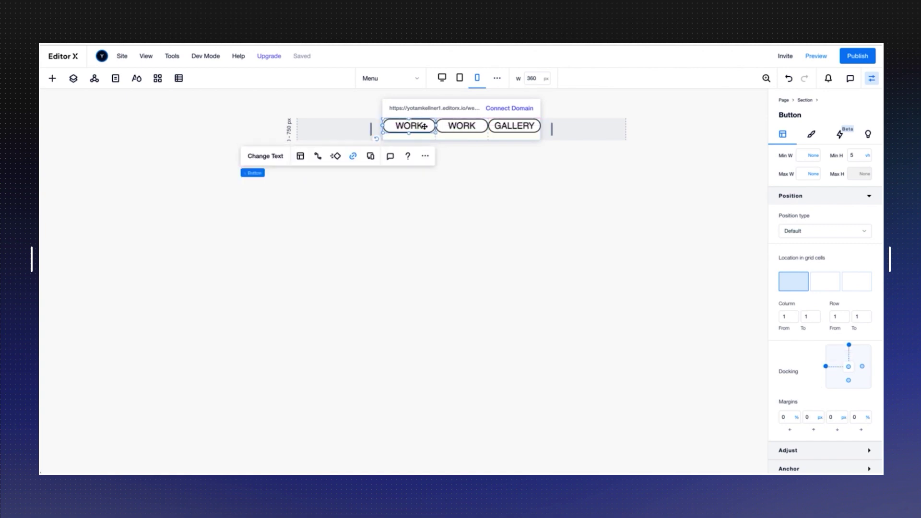
Relabel the first-column pill MENU.
click(277, 159)
text(MENU)
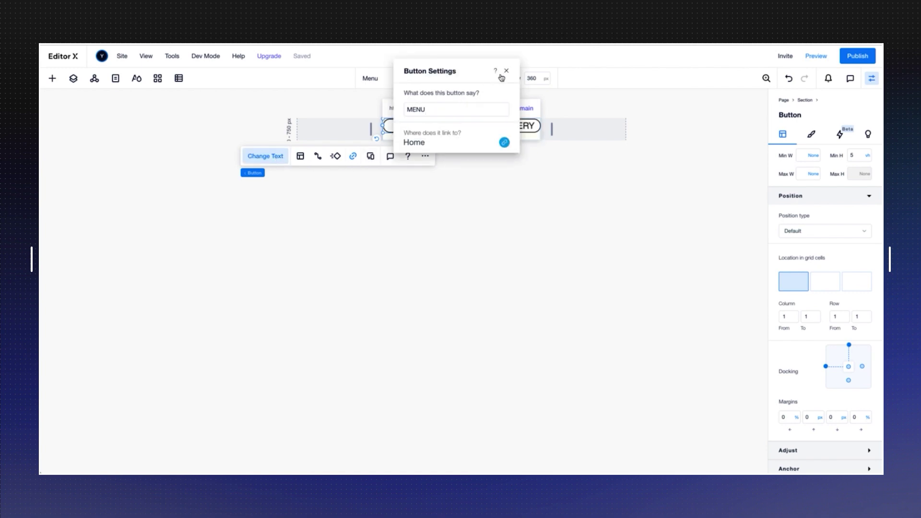
click(506, 70)
Shrink the section to hug the pills, then preview the page narrowing from desktop to mobile width.
click(494, 138)
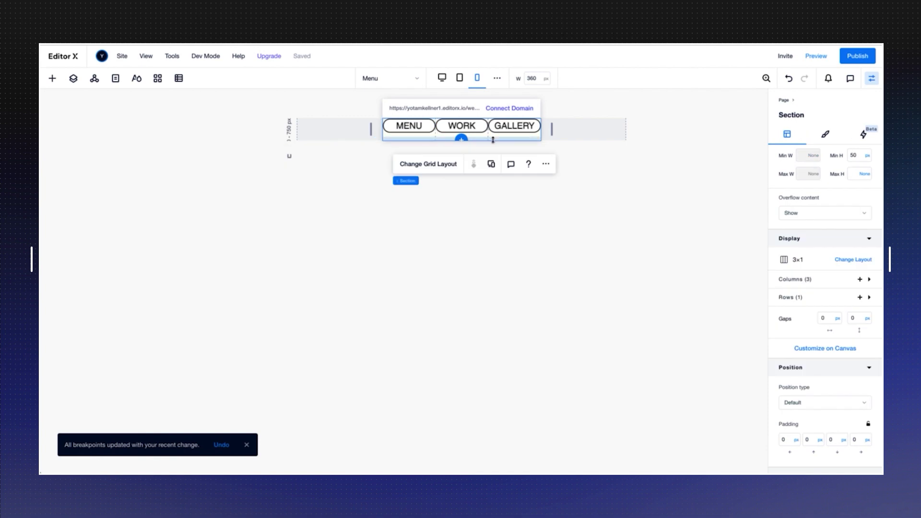
drag(496, 140, 495, 132)
click(459, 79)
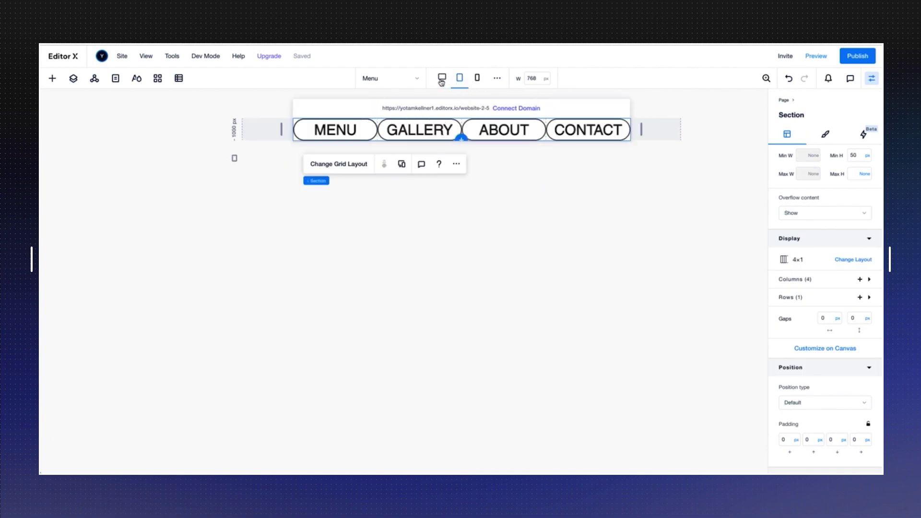
click(442, 81)
click(817, 58)
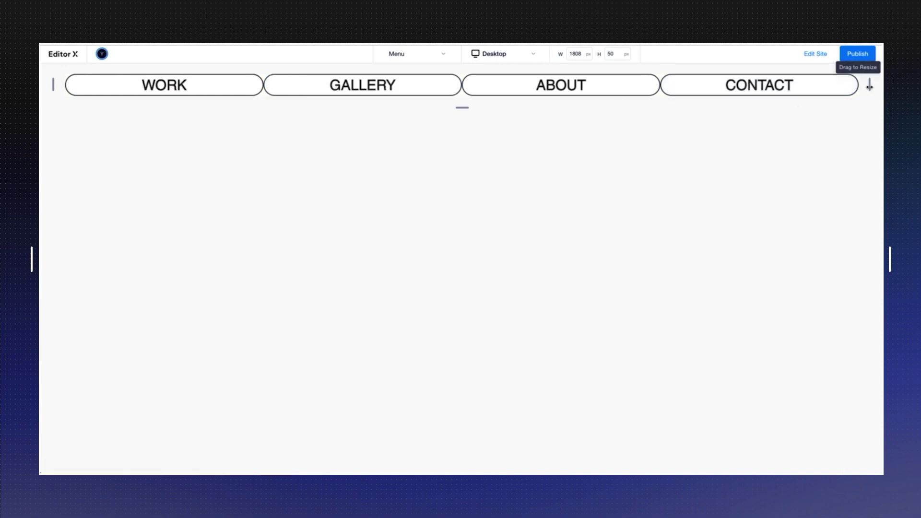
drag(868, 85, 594, 95)
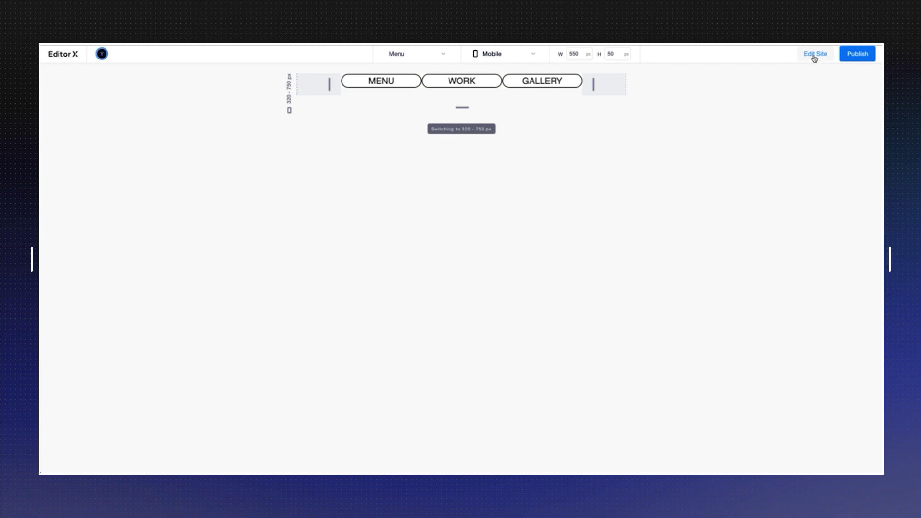
Leave preview and check the MENU button on mobile, then the tablet layout.
key(ctrl+shift+p)
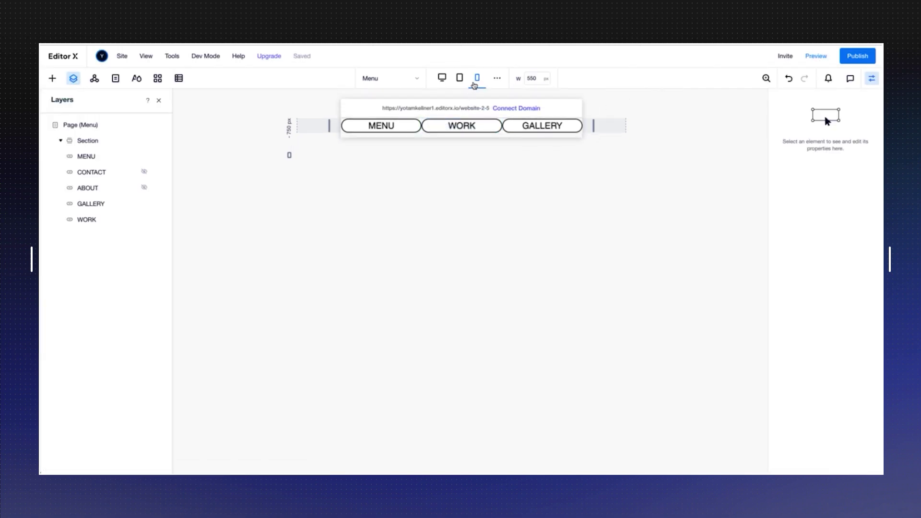
click(475, 85)
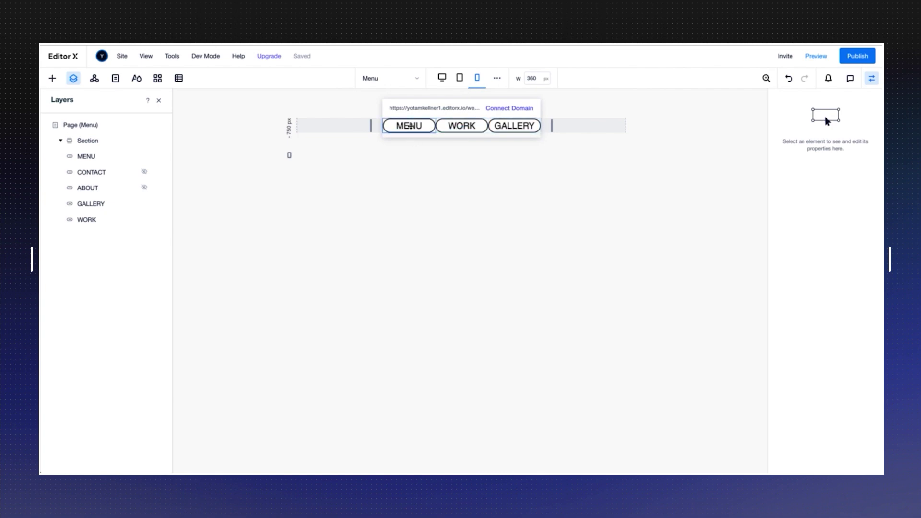
click(410, 125)
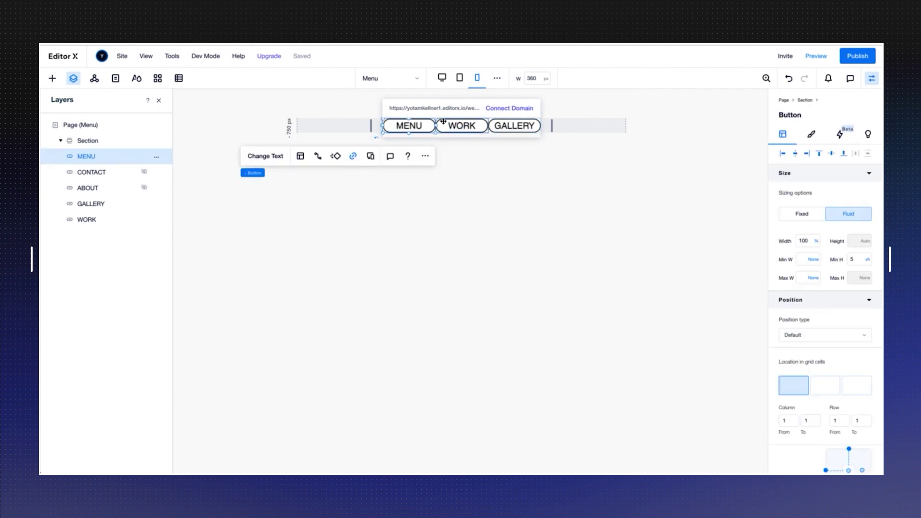
click(459, 82)
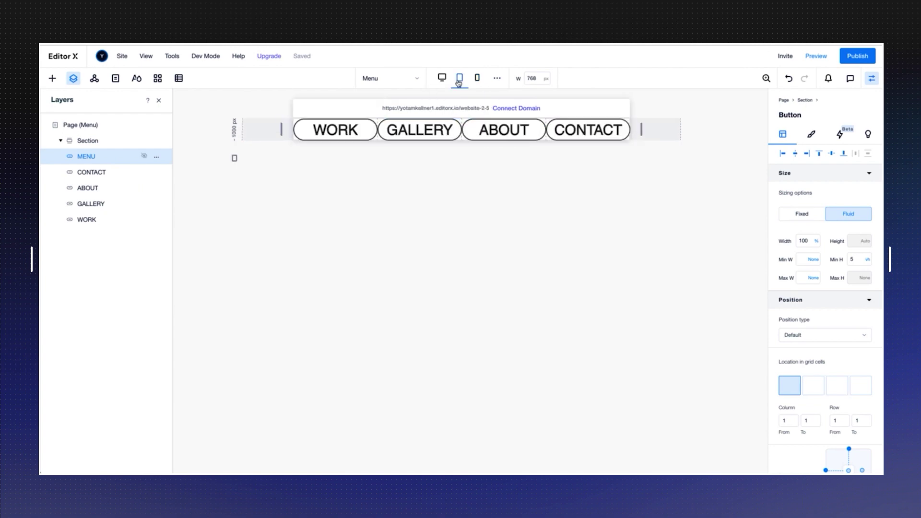
Return to the desktop layout with the Layers and inspector panels closed.
click(442, 79)
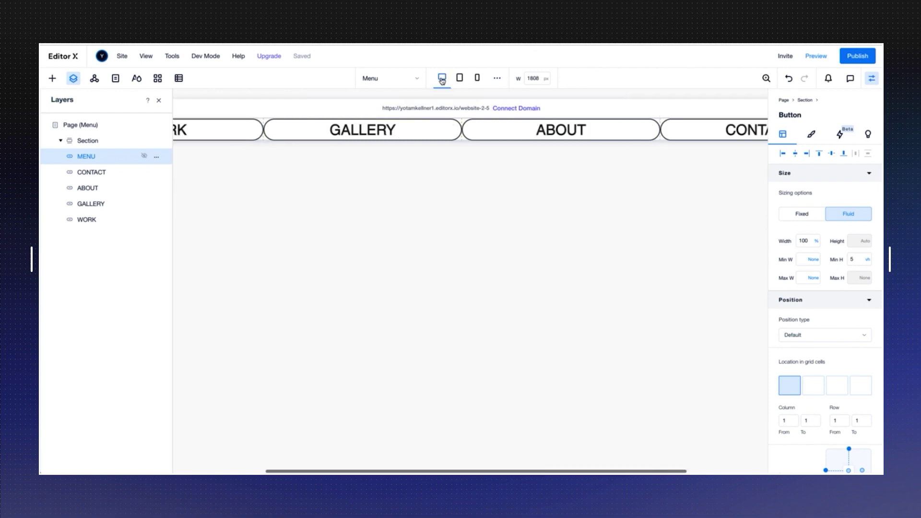
click(158, 102)
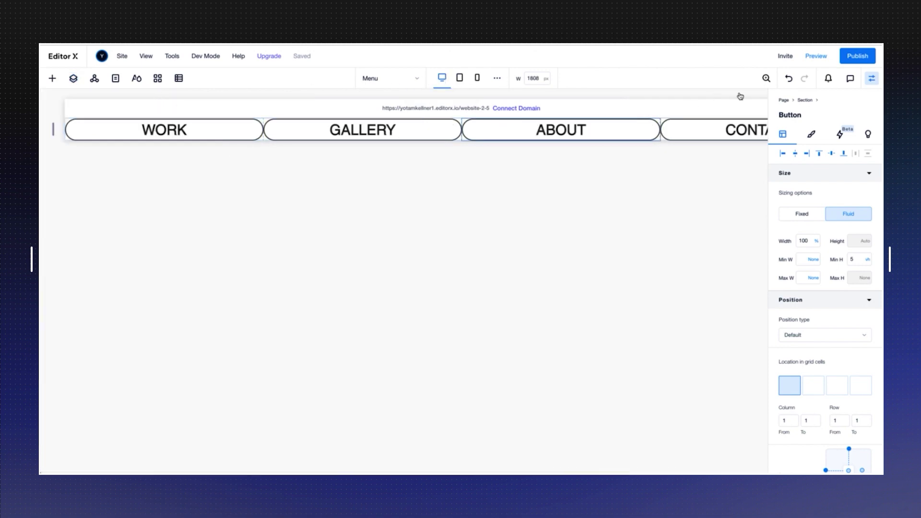
click(871, 78)
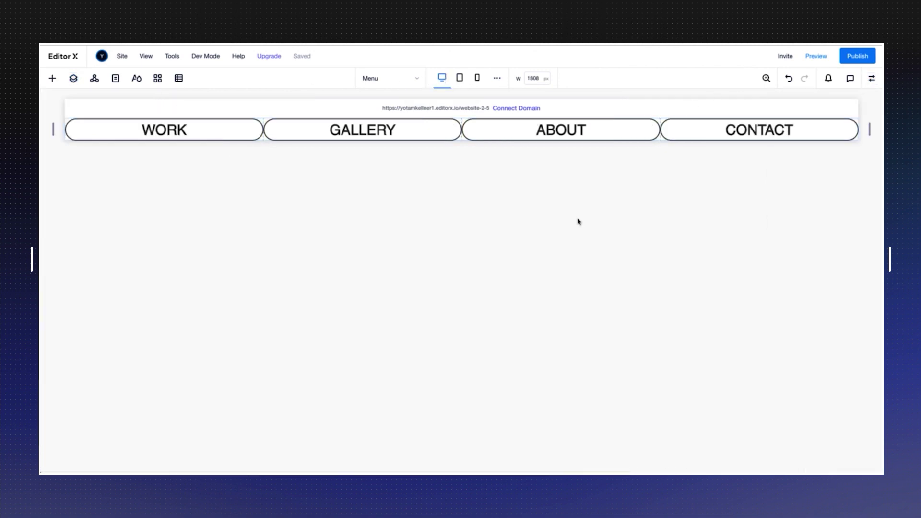